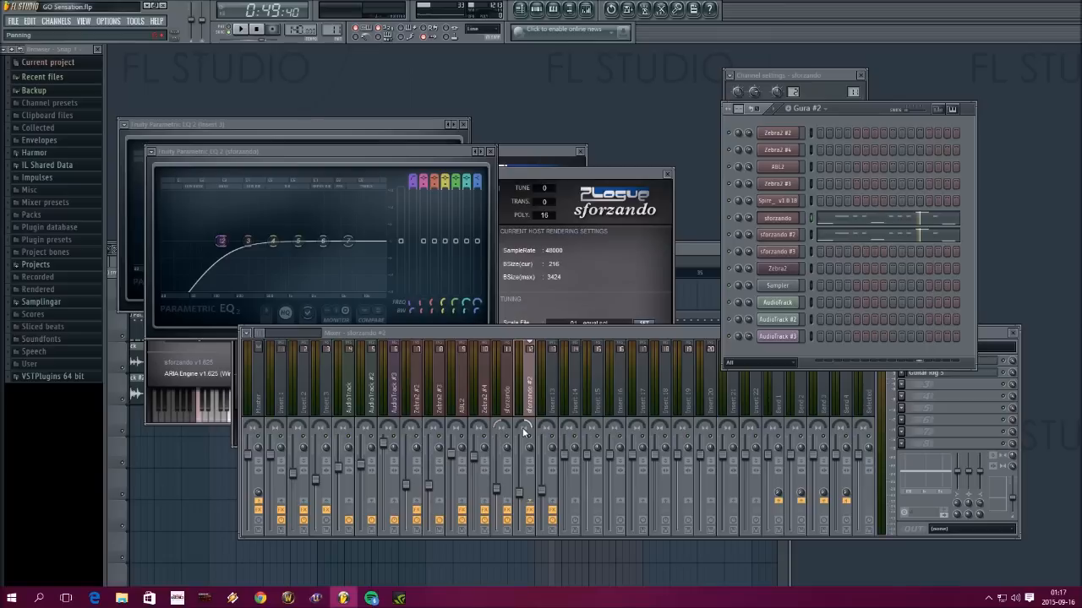
Play back the Gura #2 pattern from the start, then stop playback
left_click(243, 32)
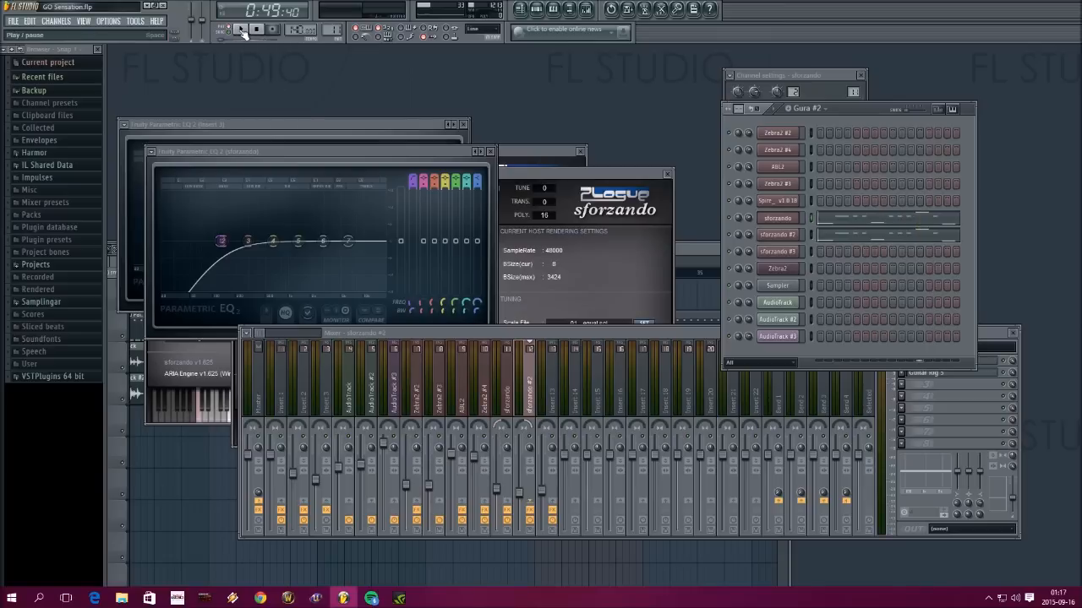
left_click(242, 31)
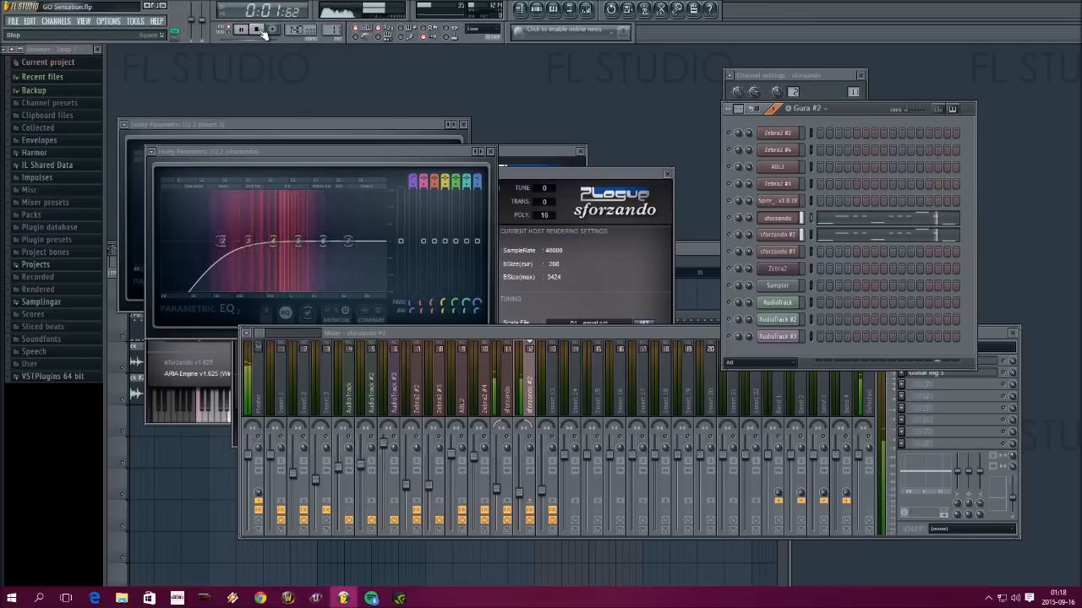
left_click(261, 30)
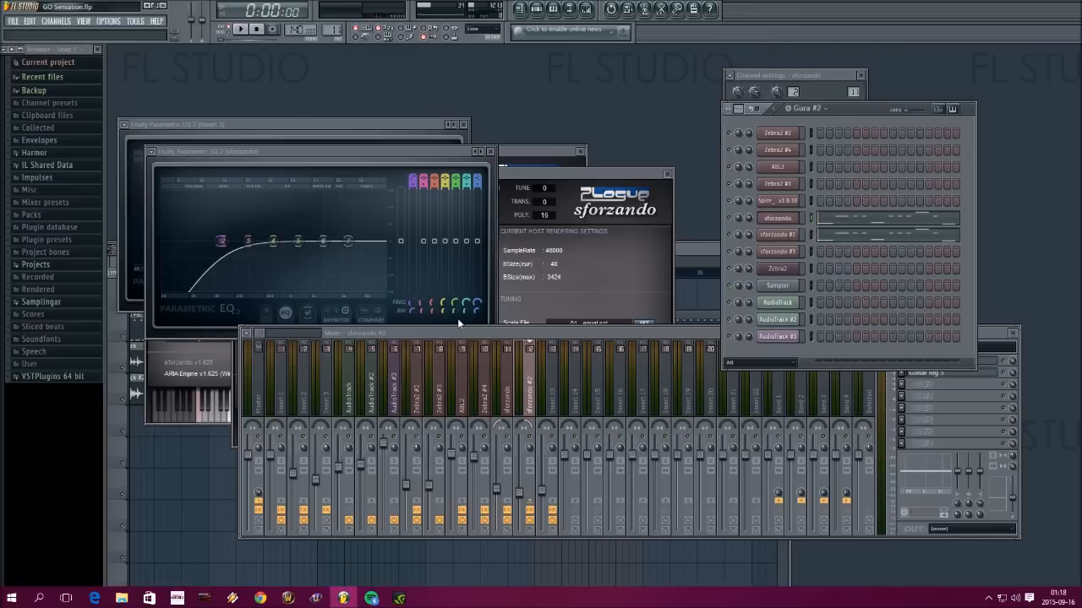
View the sforzando channel's plugin settings and close the plugin window
left_click(792, 219)
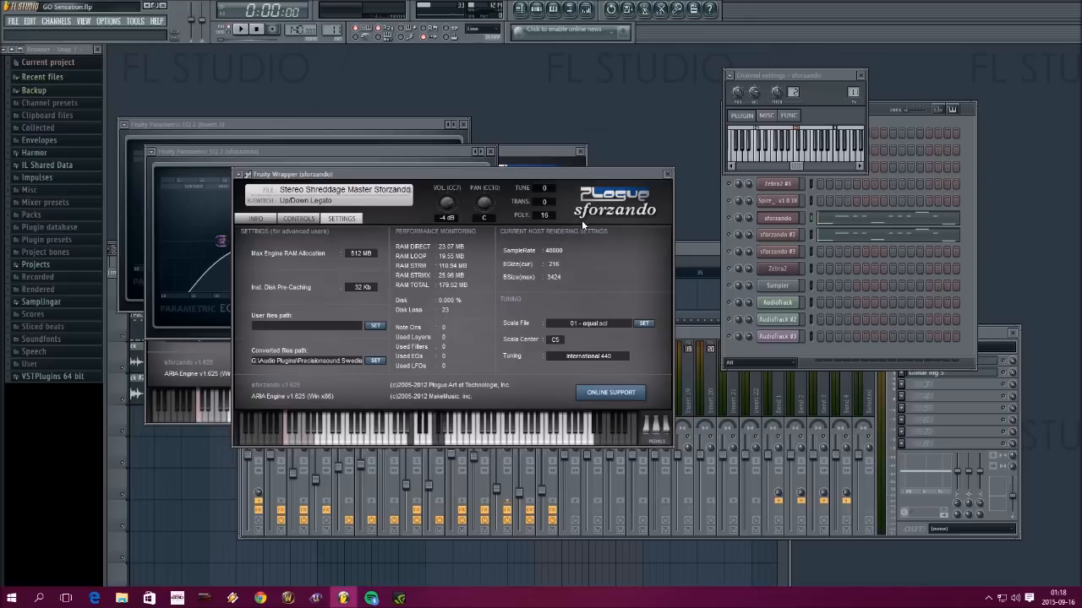
left_click(667, 174)
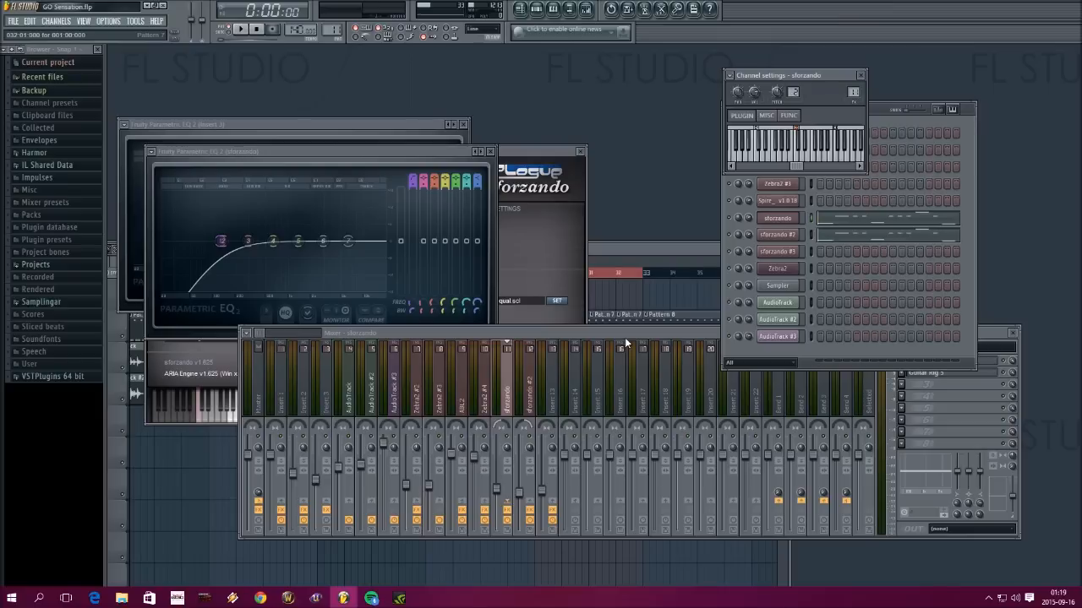
Move the mixer window higher on the workspace and bring the channel rack in front of it
left_click(990, 335)
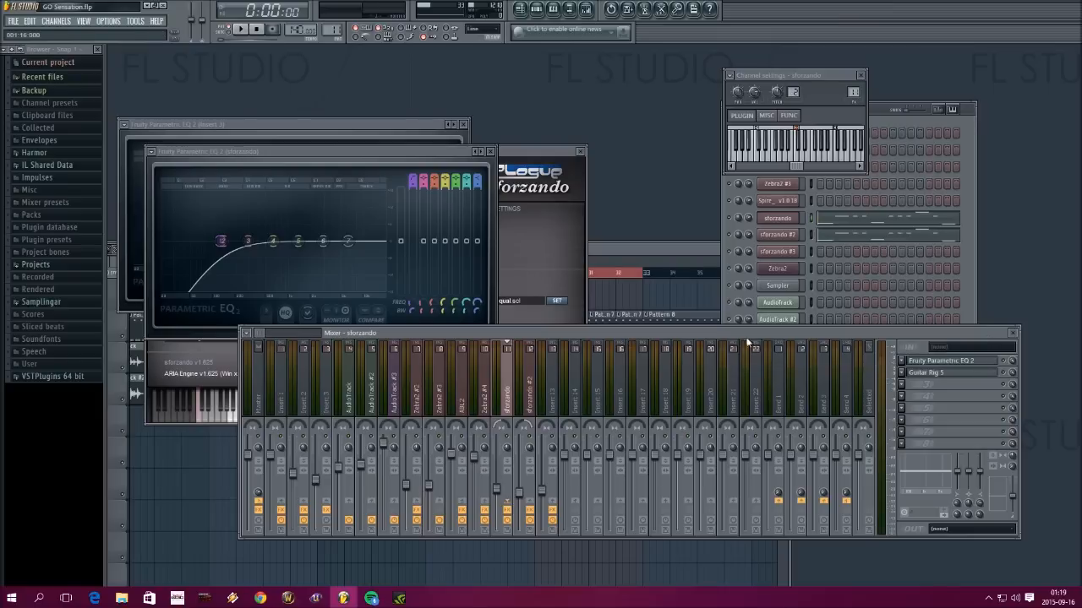
left_click_drag(726, 334, 618, 263)
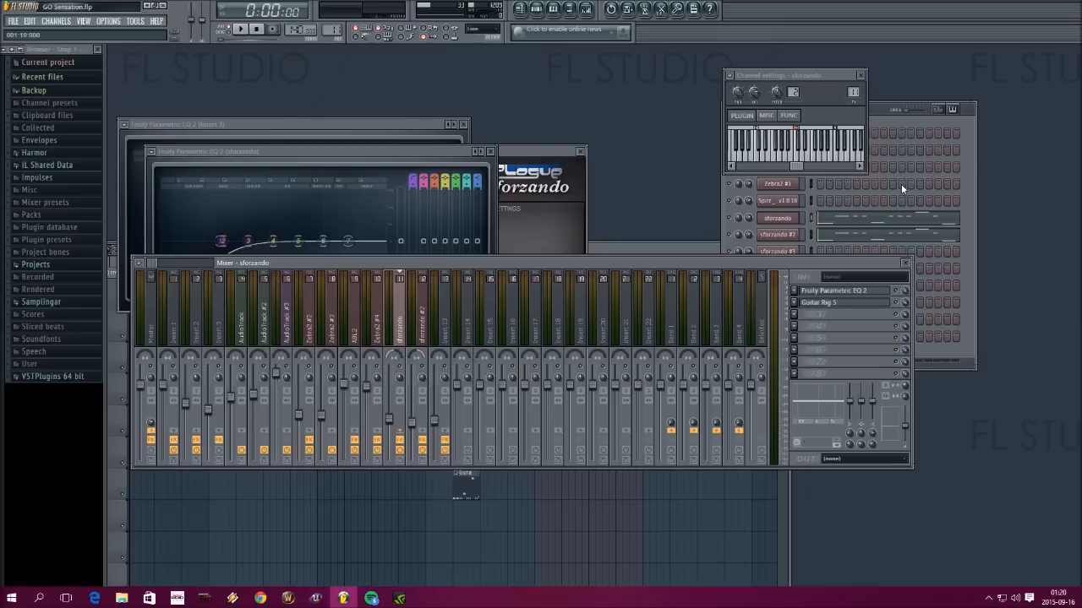
left_click(968, 151)
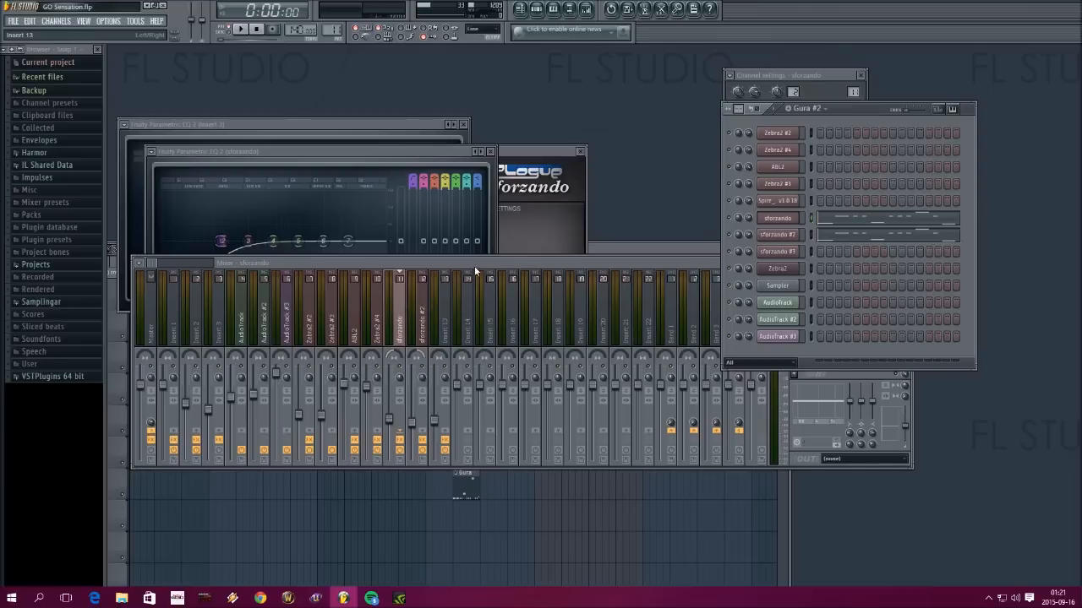
Examine the instrument file options in the sforzando #3 plugin without changing the loaded instrument, and close the plugin
left_click(547, 197)
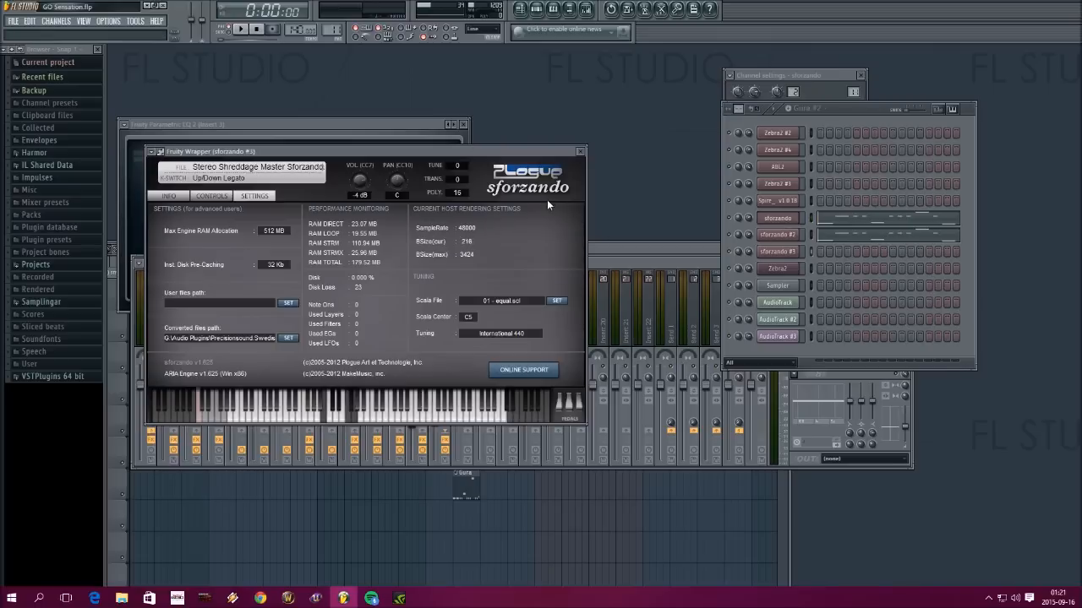
left_click(250, 168)
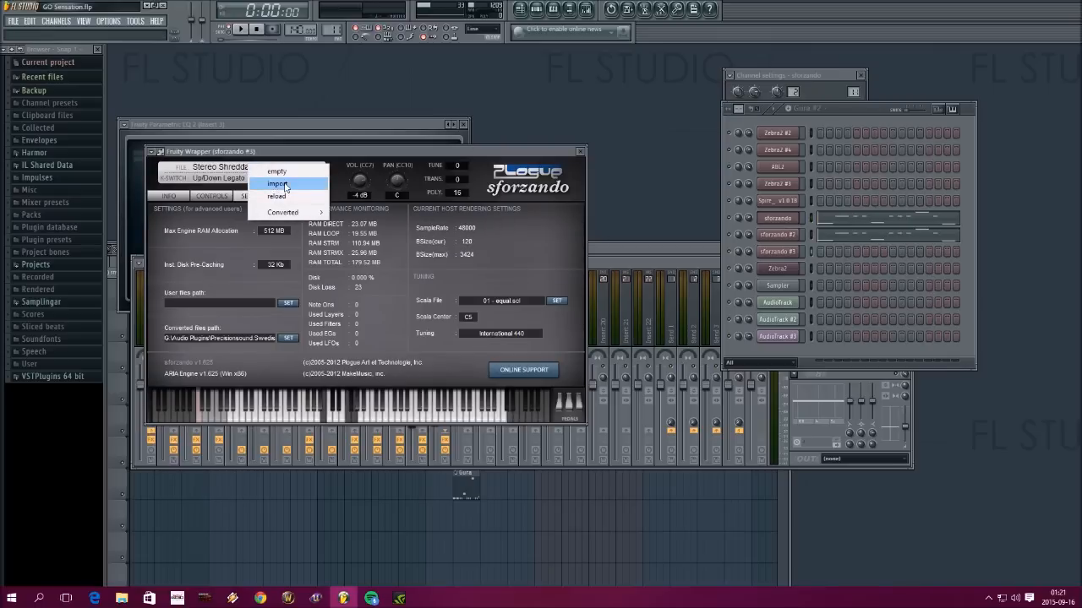
left_click(548, 192)
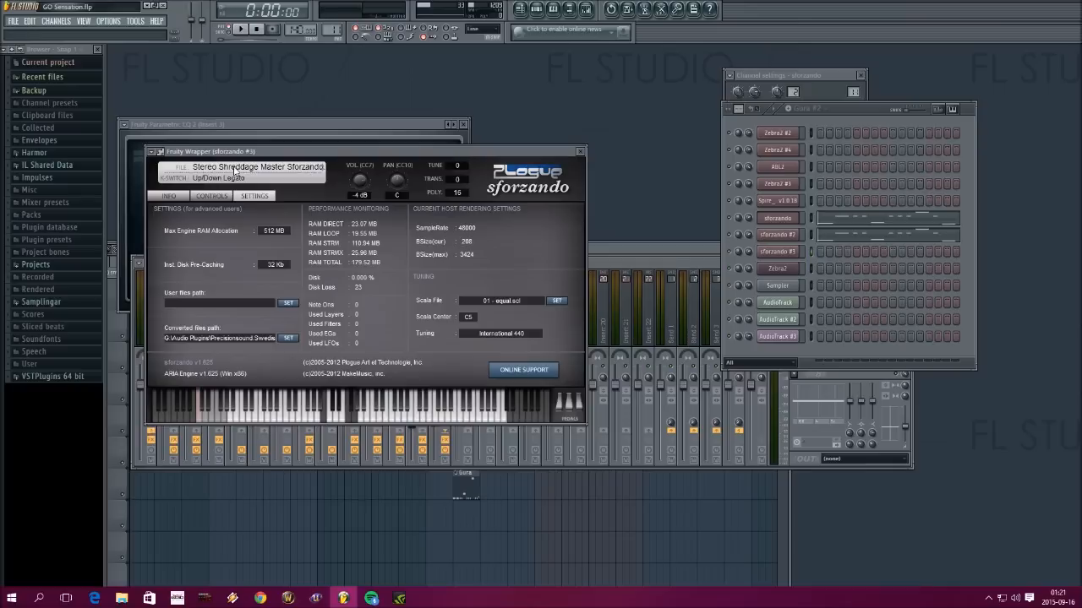
left_click(580, 152)
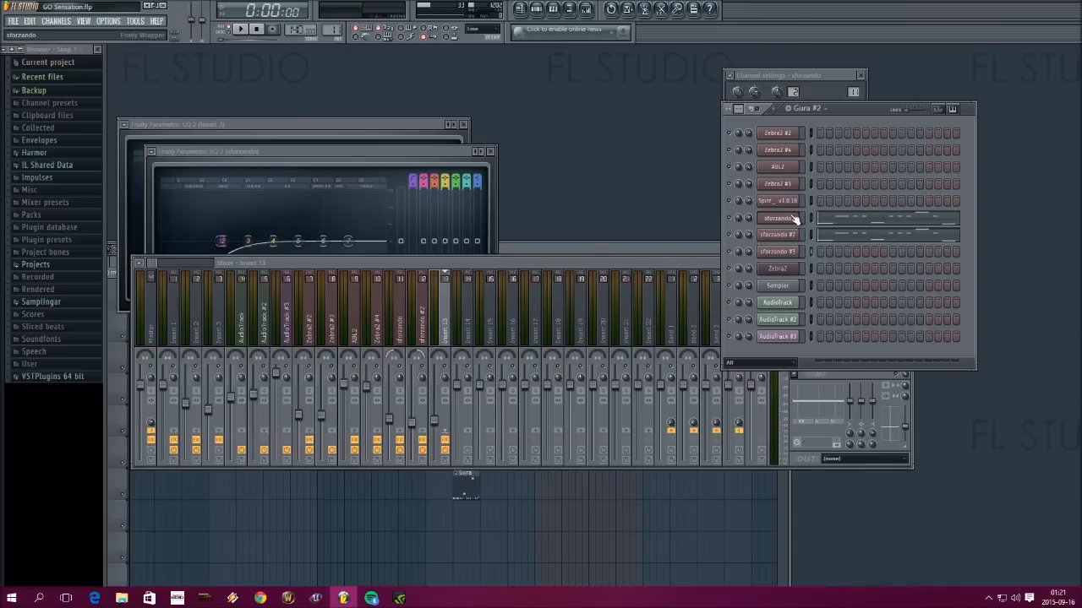
Raise the band 1 low-cut frequency in Fruity Parametric EQ 2 on the sforzando #2 mixer track
left_click(403, 320)
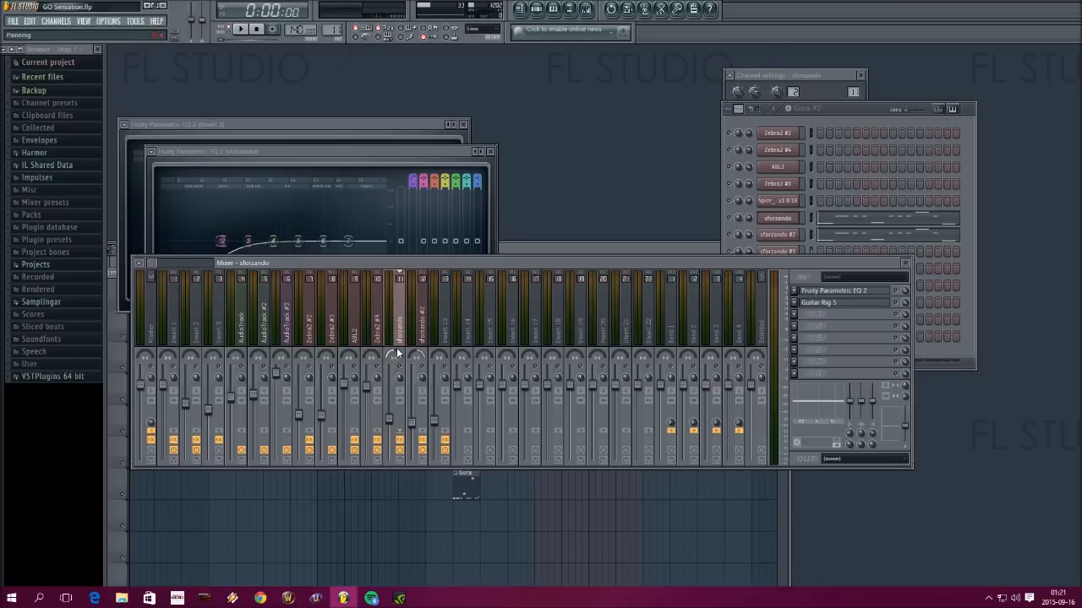
left_click(417, 337)
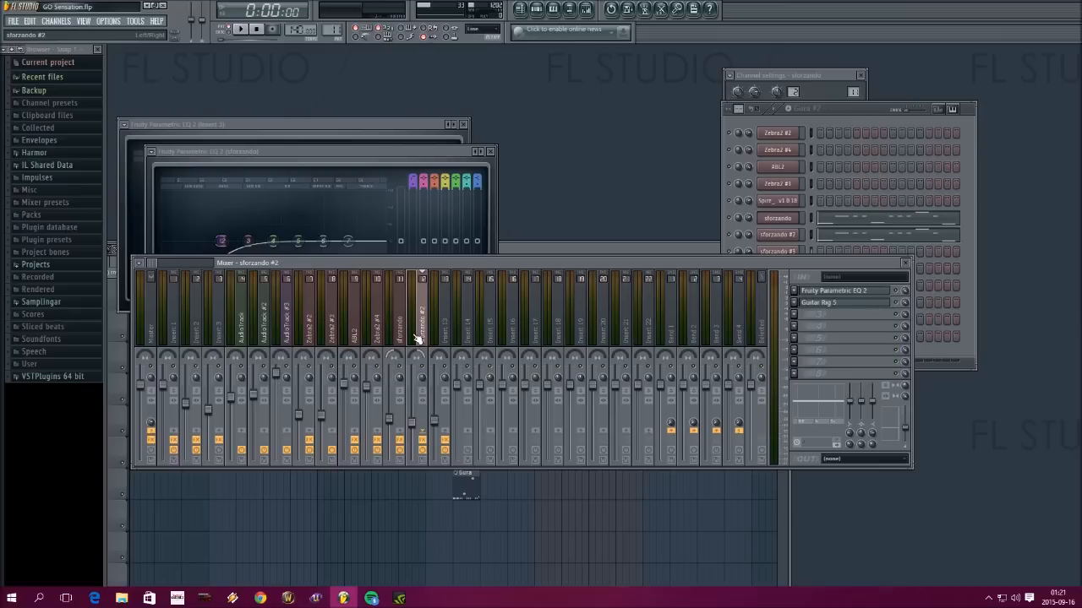
left_click(846, 293)
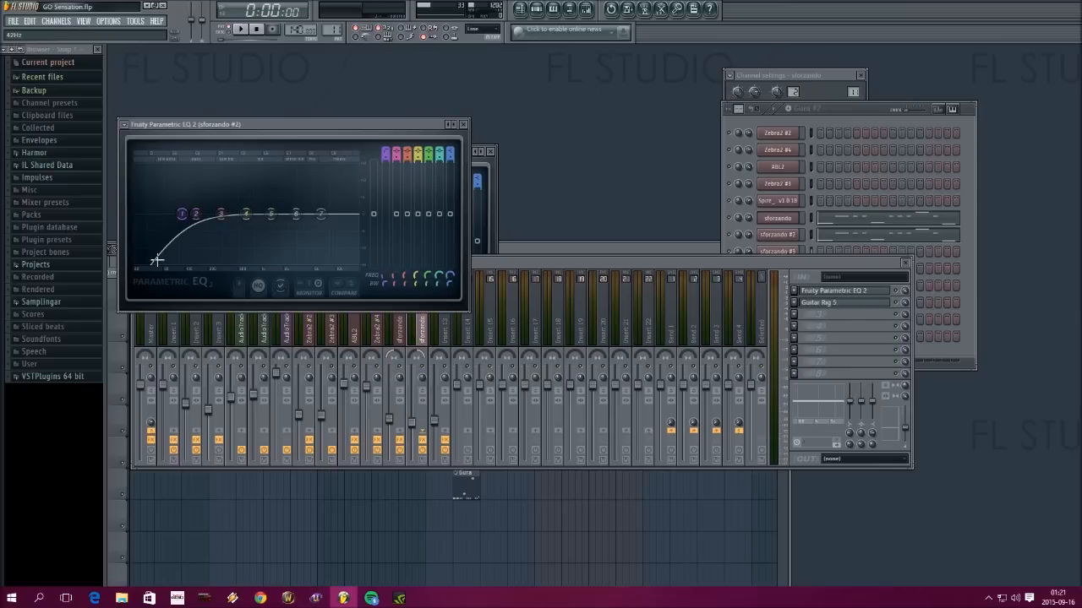
left_click_drag(384, 275, 383, 256)
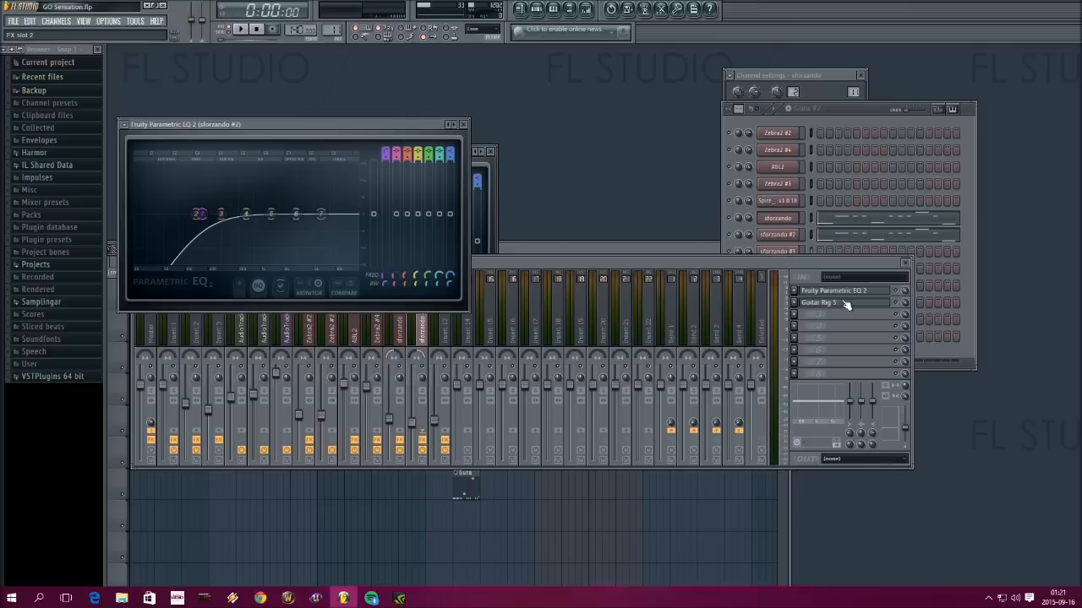
left_click(463, 125)
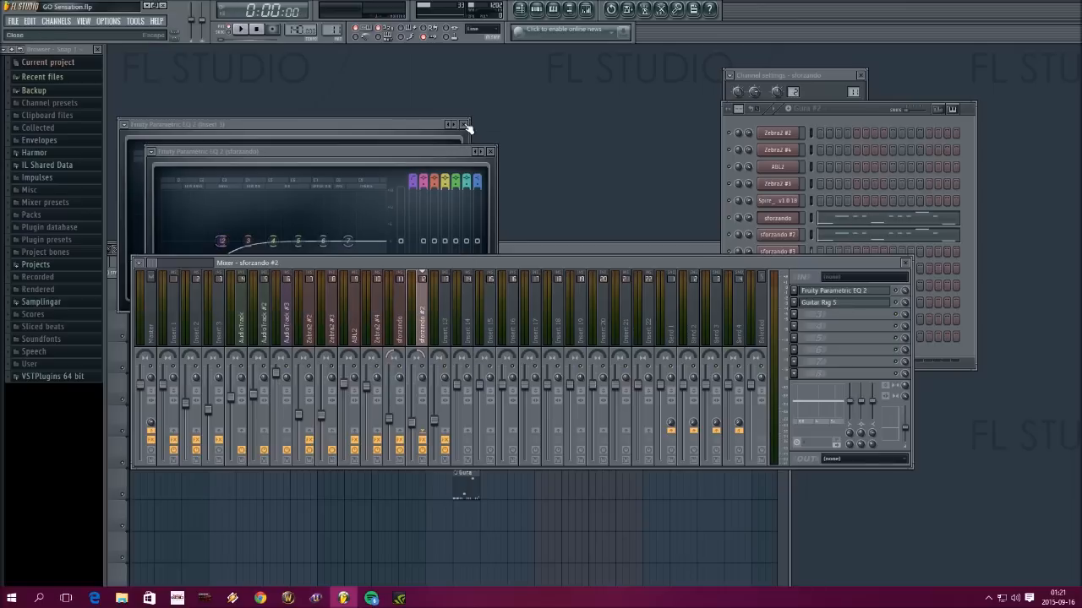
Inspect the Guitar Rig 5 presets and effect chains on the sforzando and sforzando #2 mixer tracks
left_click(402, 328)
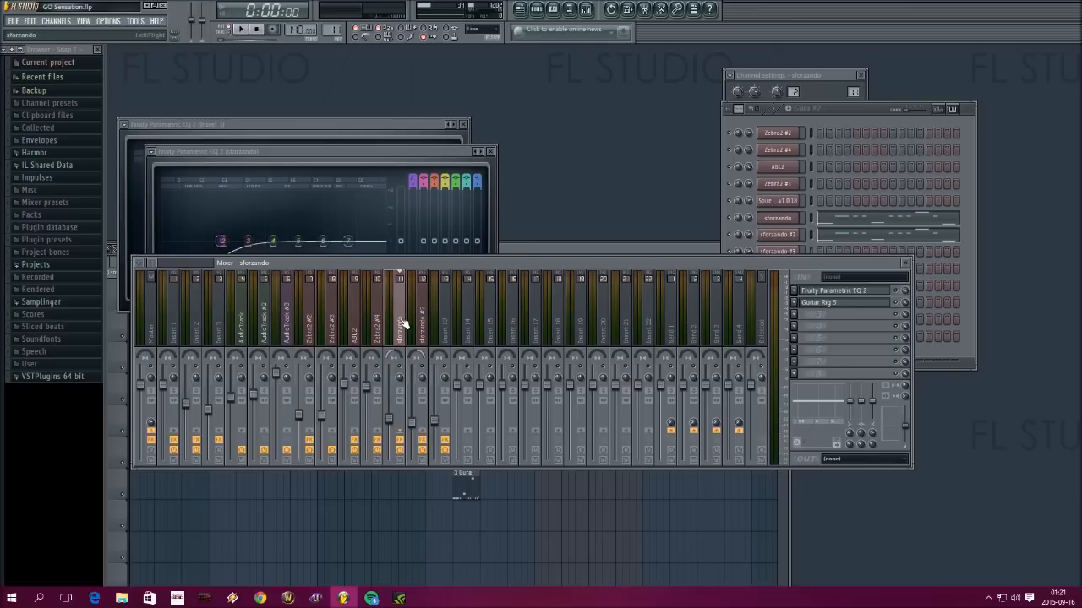
left_click(854, 308)
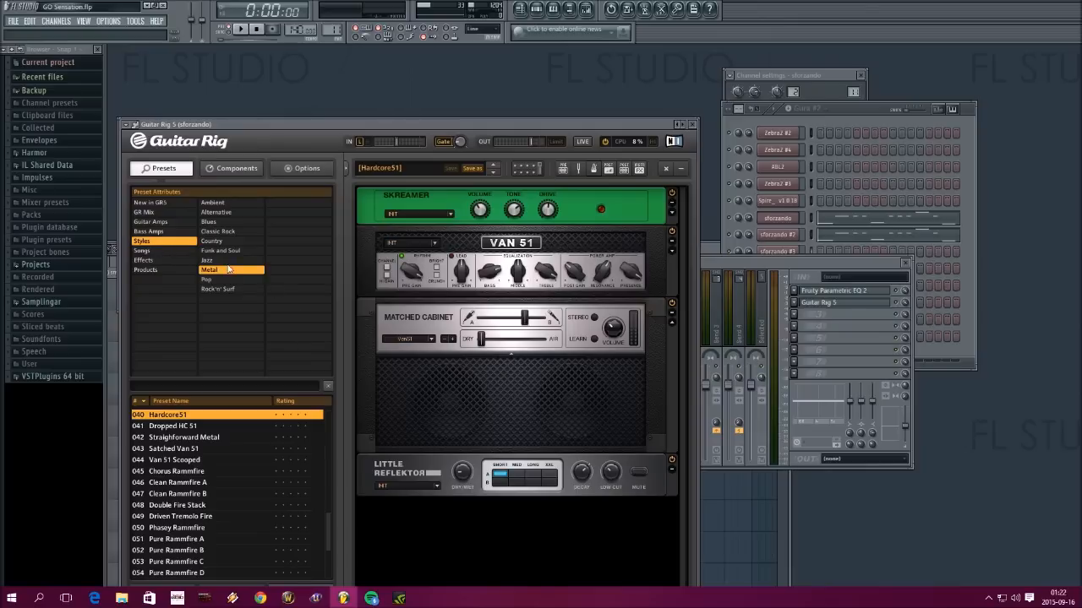
left_click(692, 124)
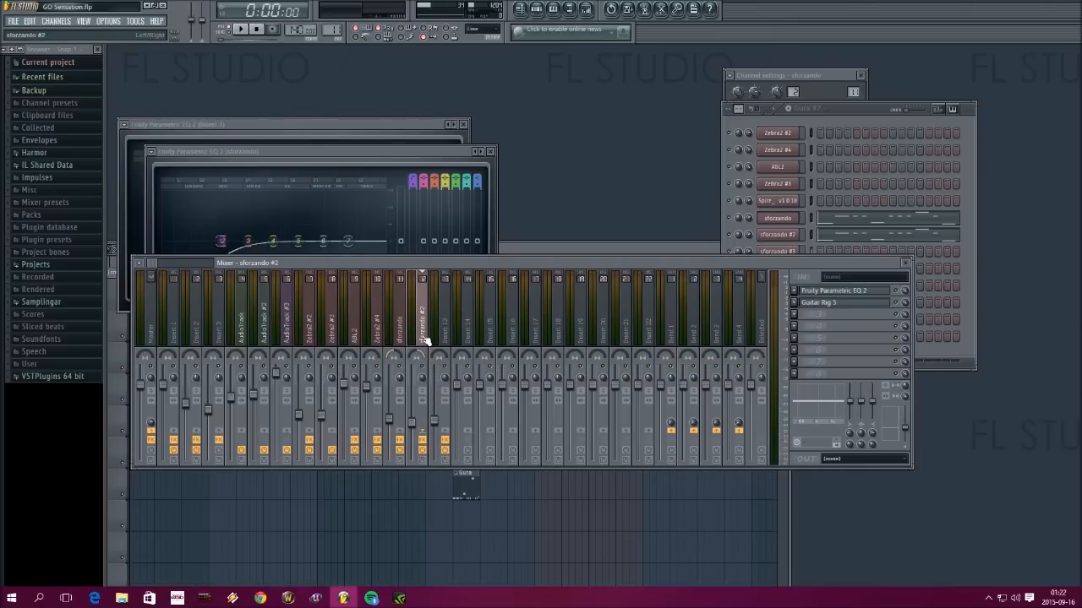
left_click(812, 303)
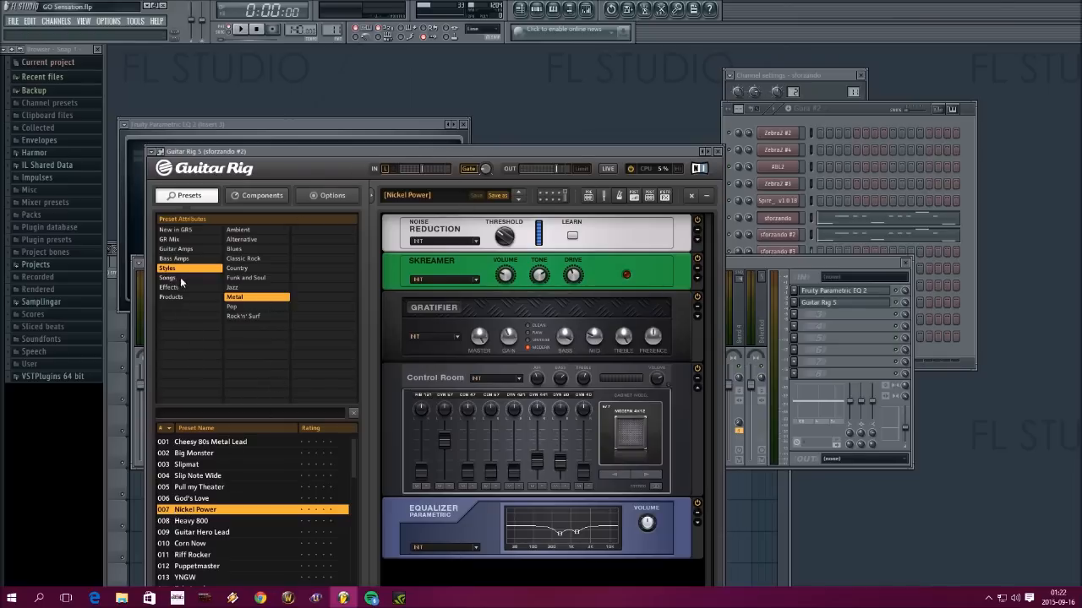
left_click(716, 151)
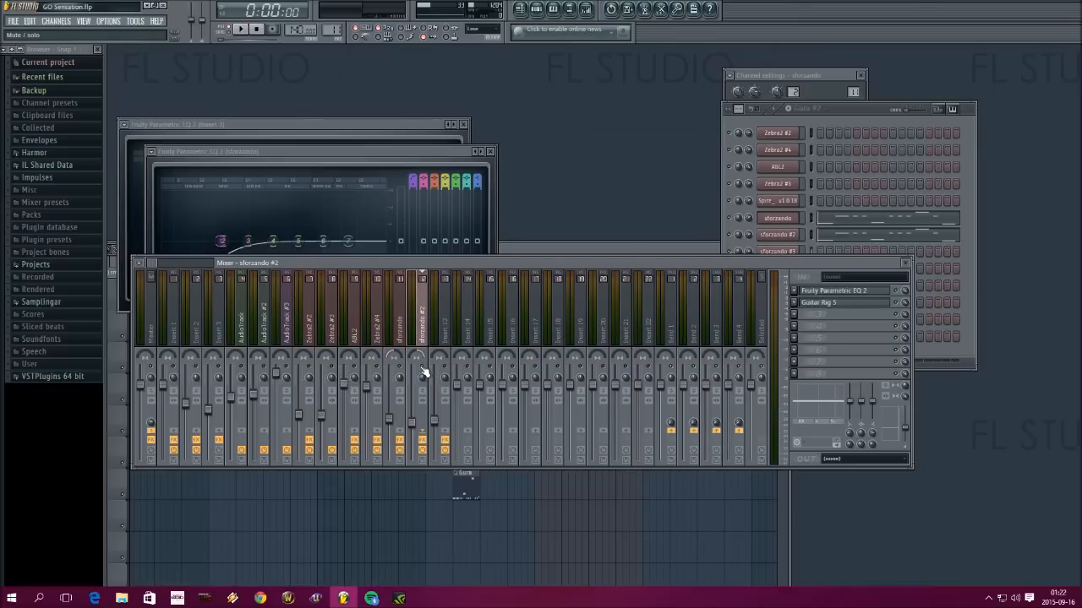
Play the guitar pattern again, and move the mixer lower so it sits clear of the channel rack and EQ
left_click(245, 30)
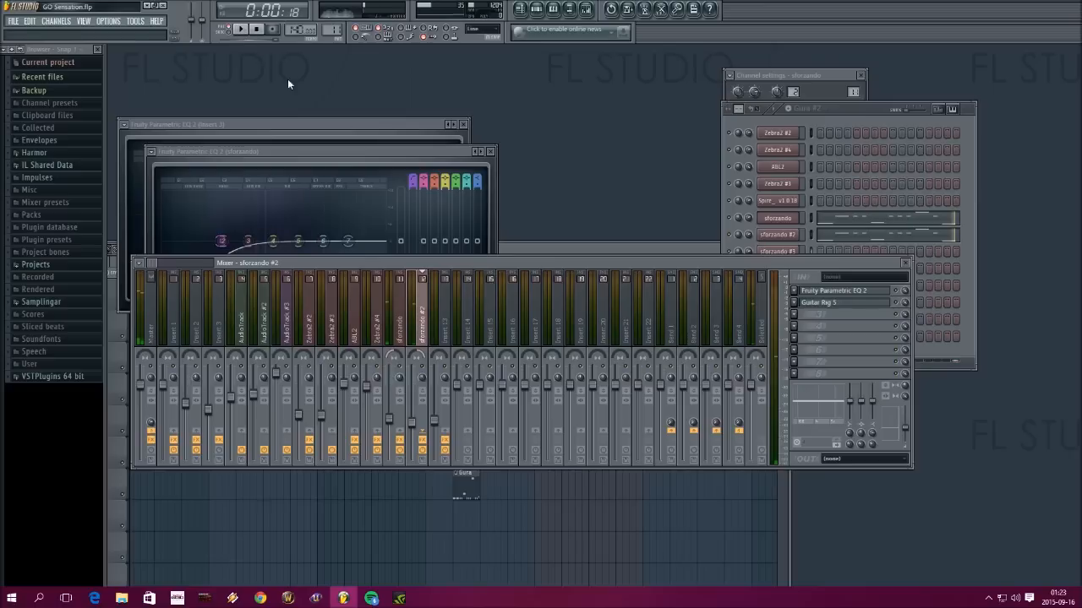
left_click(816, 127)
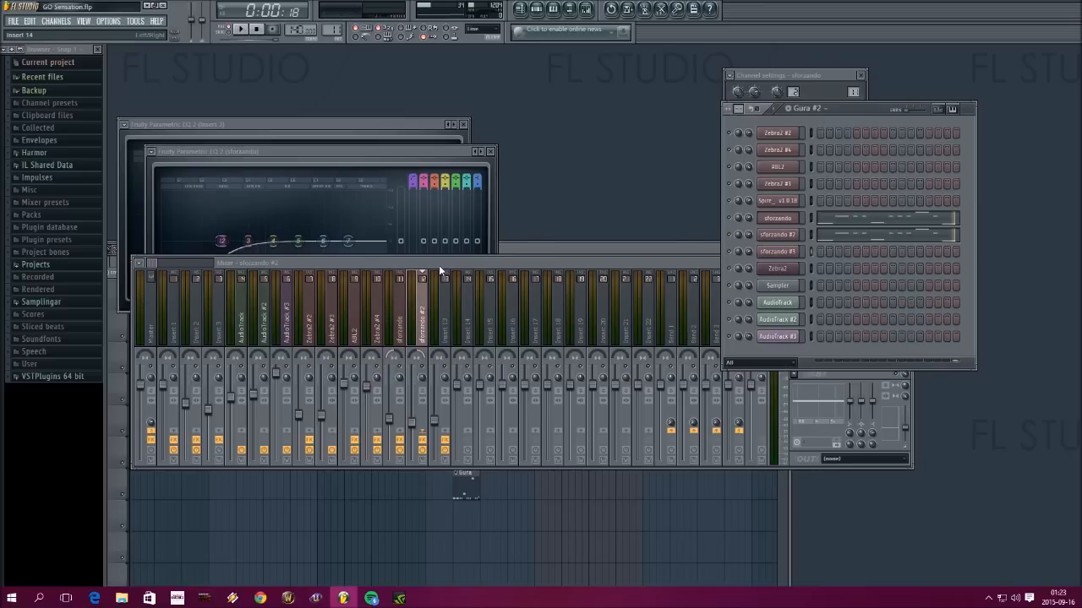
left_click_drag(440, 271, 437, 379)
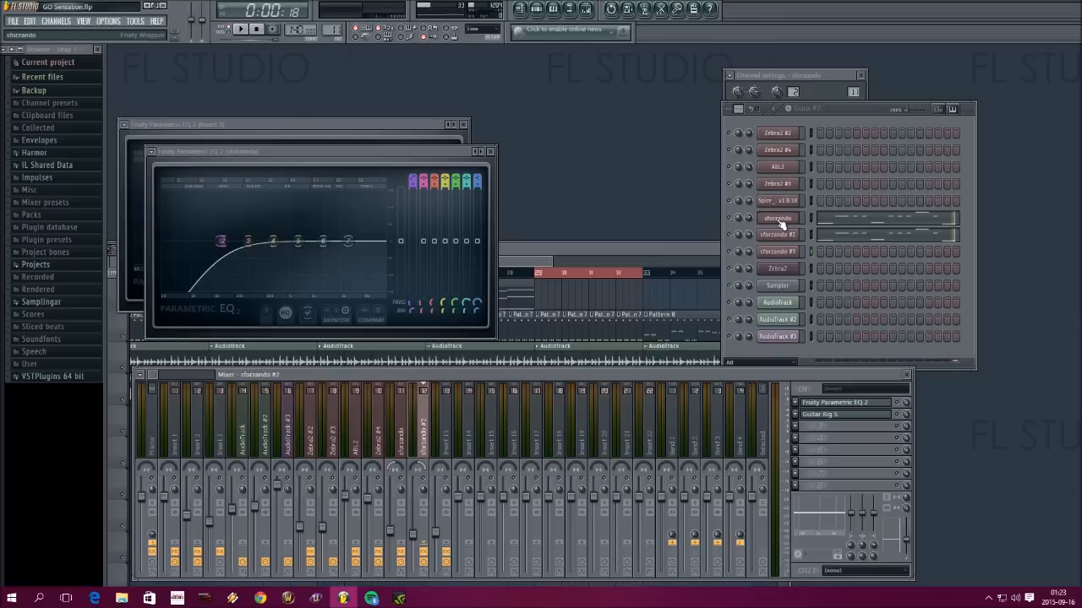
Examine the sforzando channel's notes in the piano roll from the pattern's start, audition keys, and close it
right_click(783, 224)
left_click(812, 220)
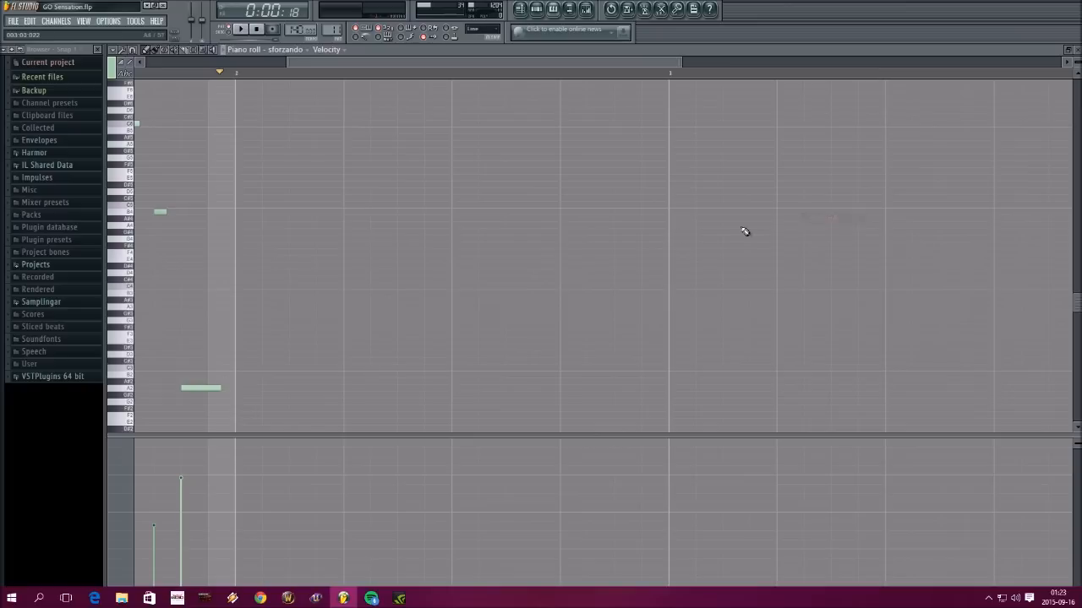
left_click_drag(602, 62, 379, 76)
scroll(377, 195, "up", 1)
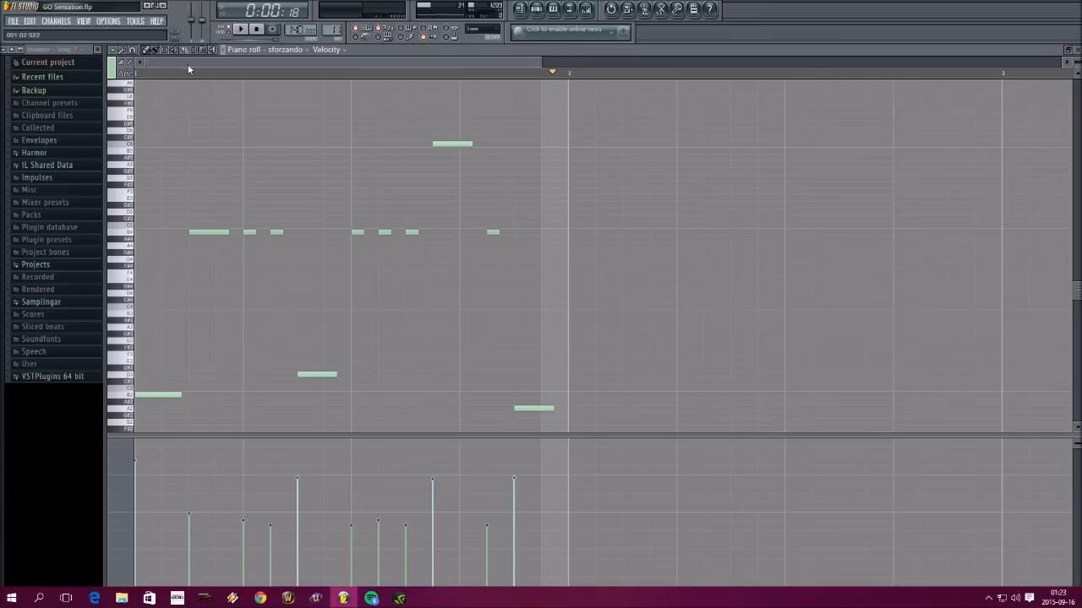
scroll(195, 212, "down", 3)
scroll(157, 368, "down", 3)
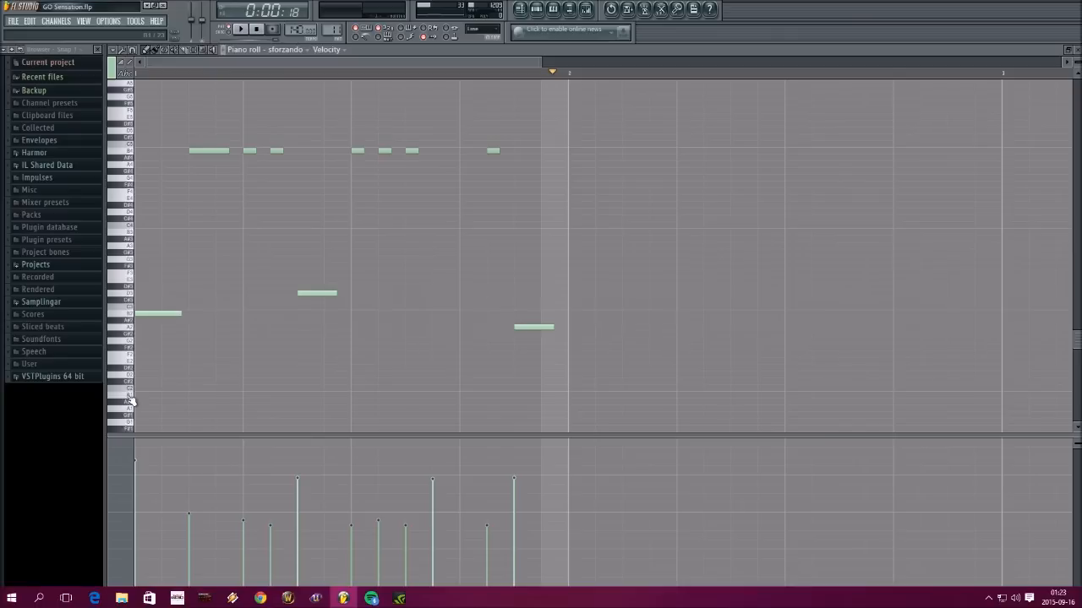
left_click(128, 155)
left_click(133, 398)
left_click(1070, 53)
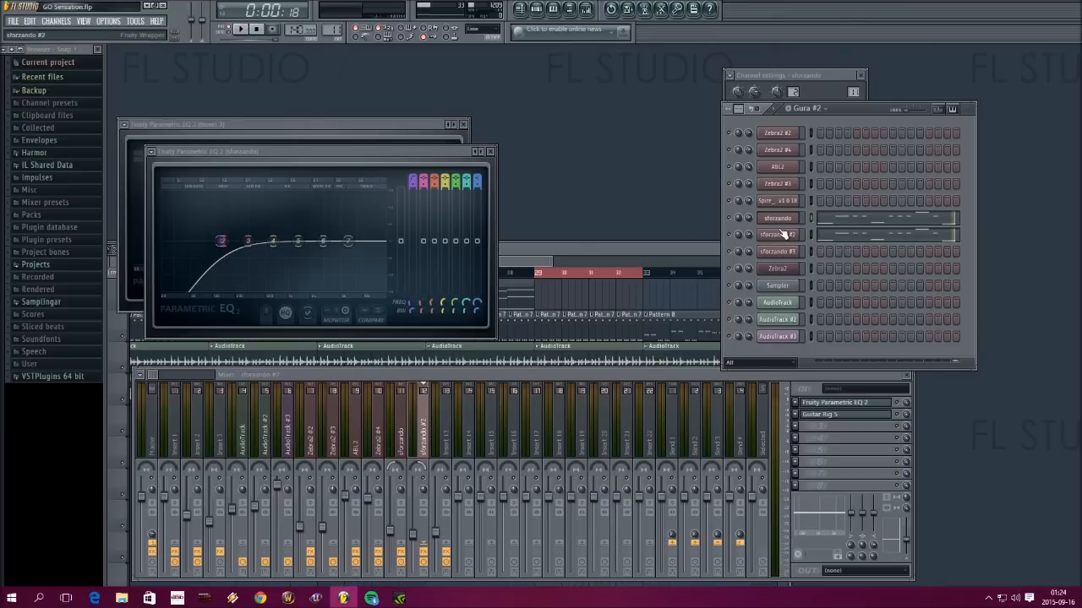
Select the sforzando mixer track and reopen its channel's piano roll to audition the upper and lower keys against the notes
left_click(406, 423)
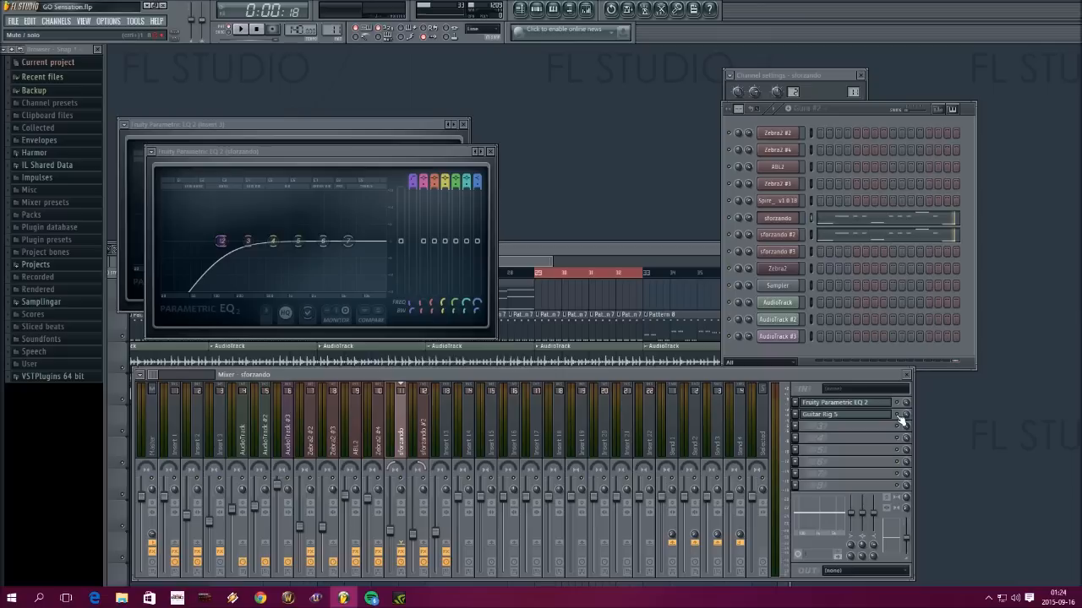
right_click(797, 218)
left_click(801, 222)
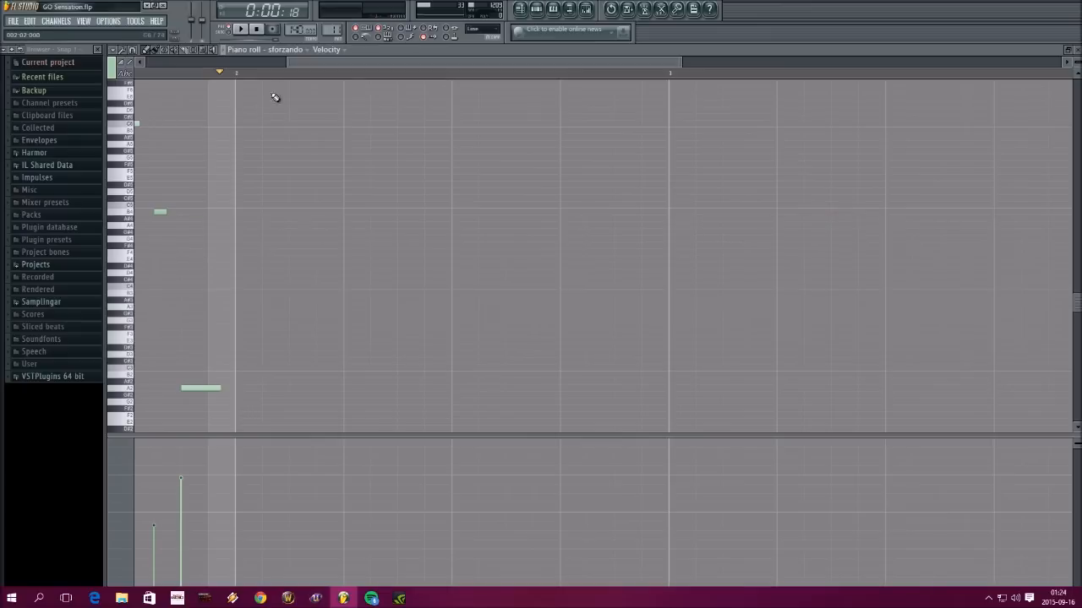
left_click_drag(296, 60, 108, 74)
left_click(122, 203)
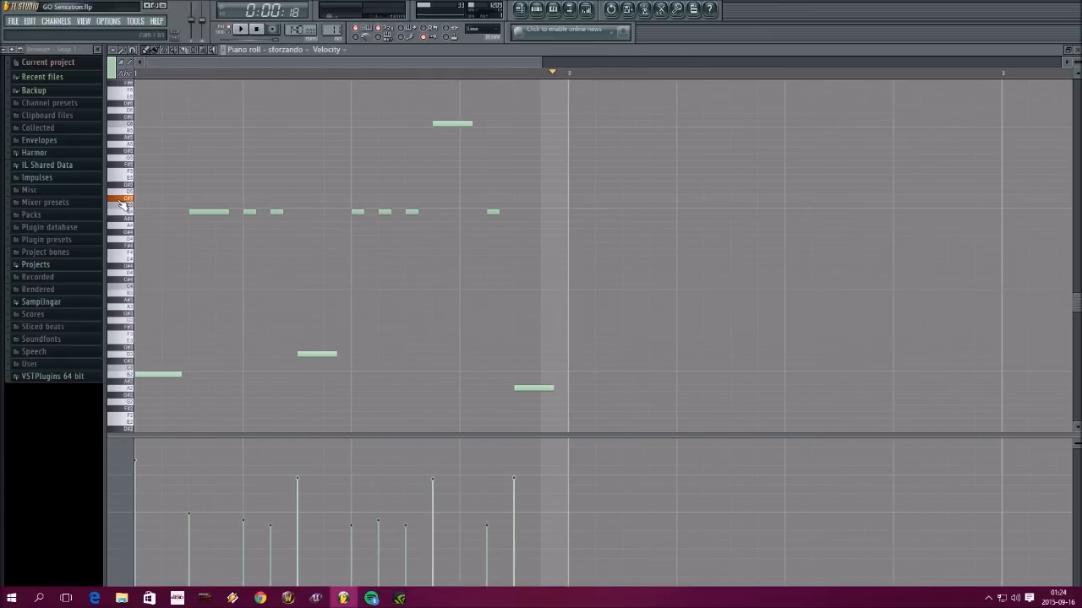
left_click(125, 213)
left_click(125, 213)
mouse_move(126, 213)
left_mouse_down()
mouse_move(126, 105)
mouse_move(127, 182)
left_mouse_up()
scroll(121, 371, "down", 5)
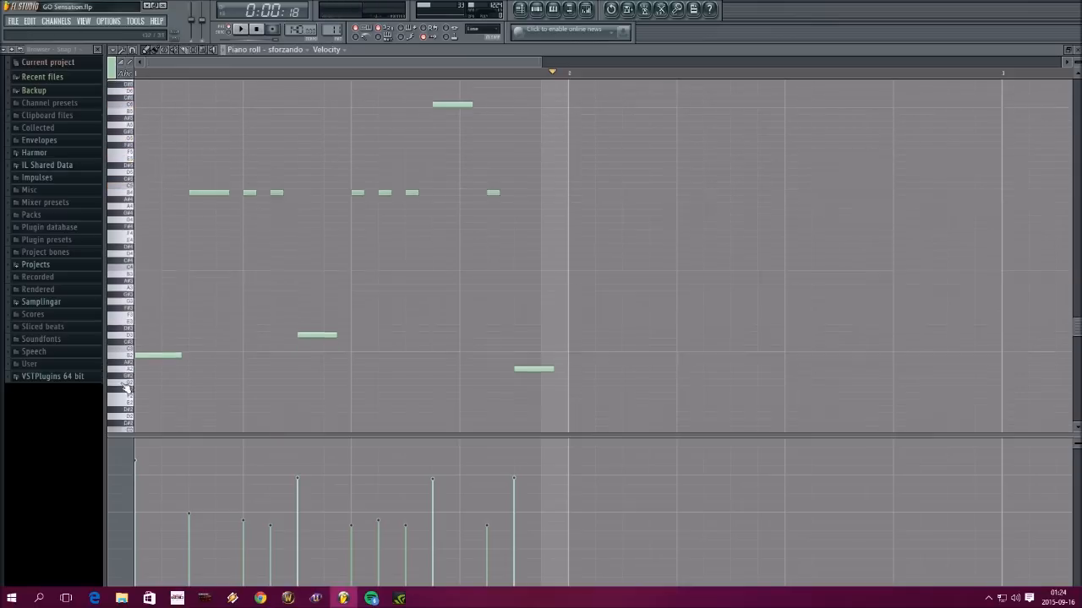
mouse_move(128, 411)
left_mouse_down()
mouse_move(127, 274)
mouse_move(130, 388)
mouse_move(126, 380)
left_mouse_up()
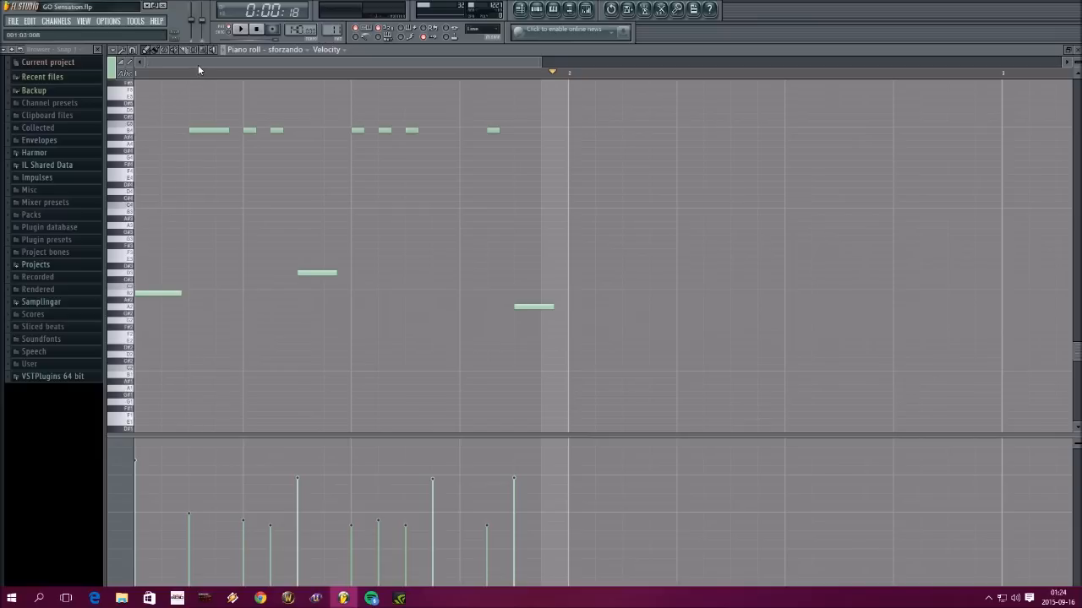
scroll(278, 188, "up", 3)
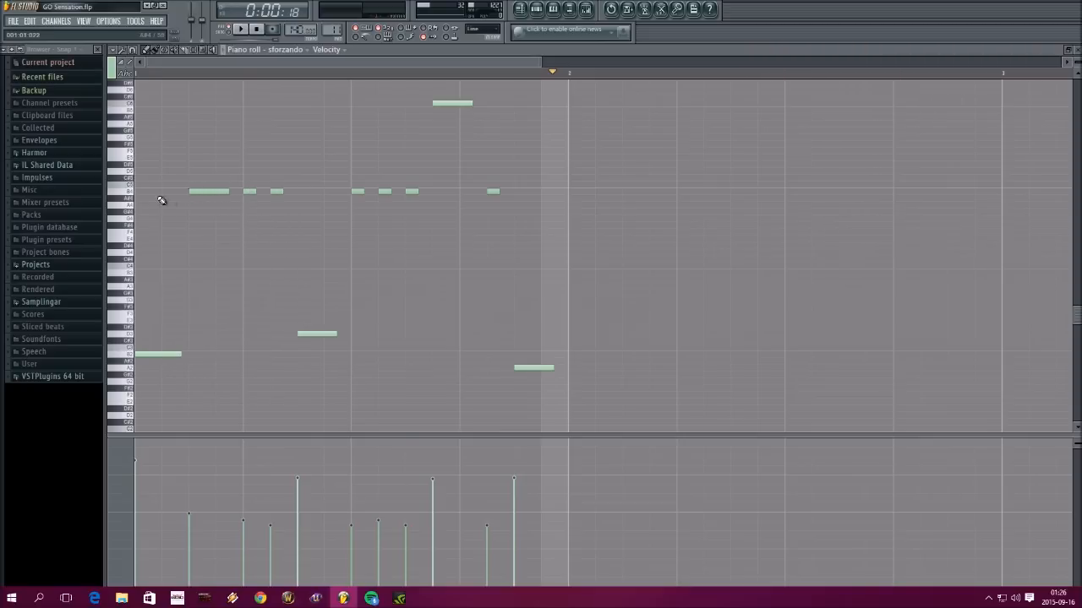
left_click(196, 183)
right_click(220, 183)
left_click_drag(571, 76, 1011, 97)
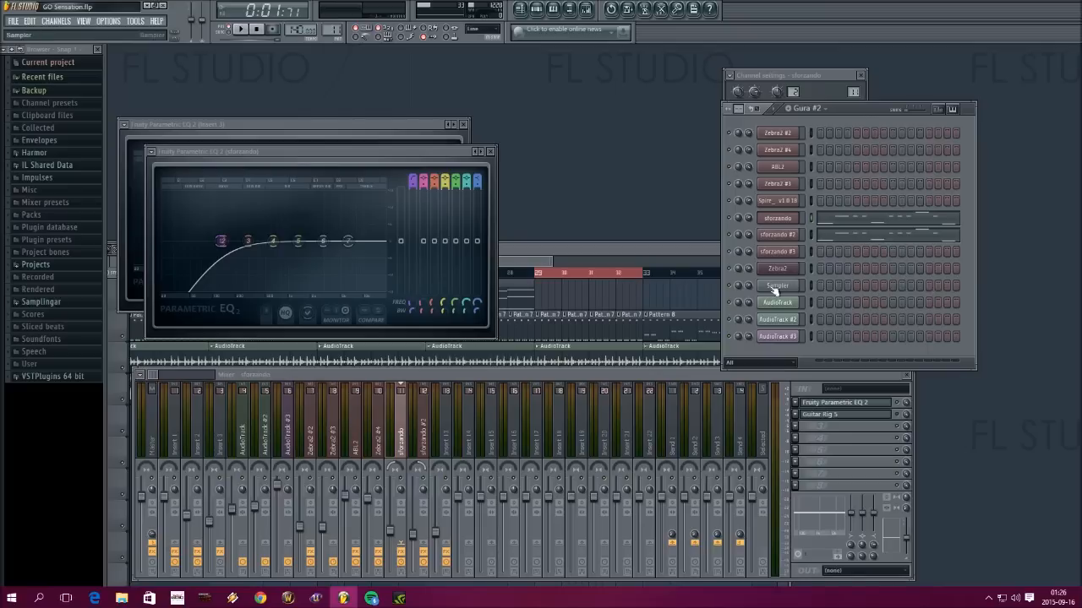
right_click(730, 218)
left_click(735, 224)
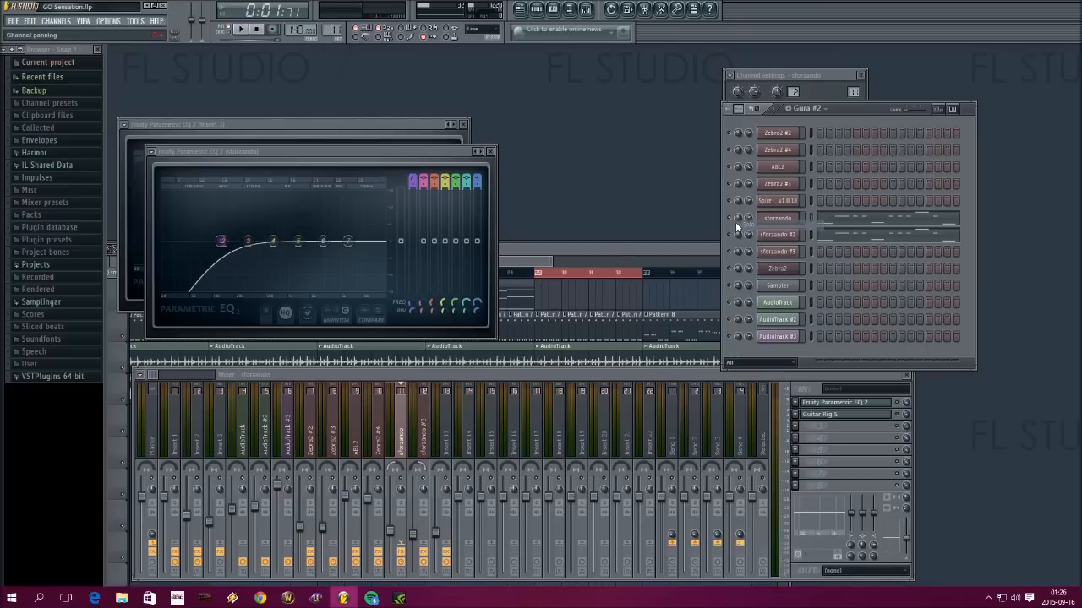
Reopen the sforzando channel's piano roll, fill bar 2 with sixteen back-to-back B4 notes, and play the bar
left_click(777, 220)
right_click(778, 221)
left_click(811, 223)
left_click_drag(208, 76, 635, 84)
left_click(130, 212)
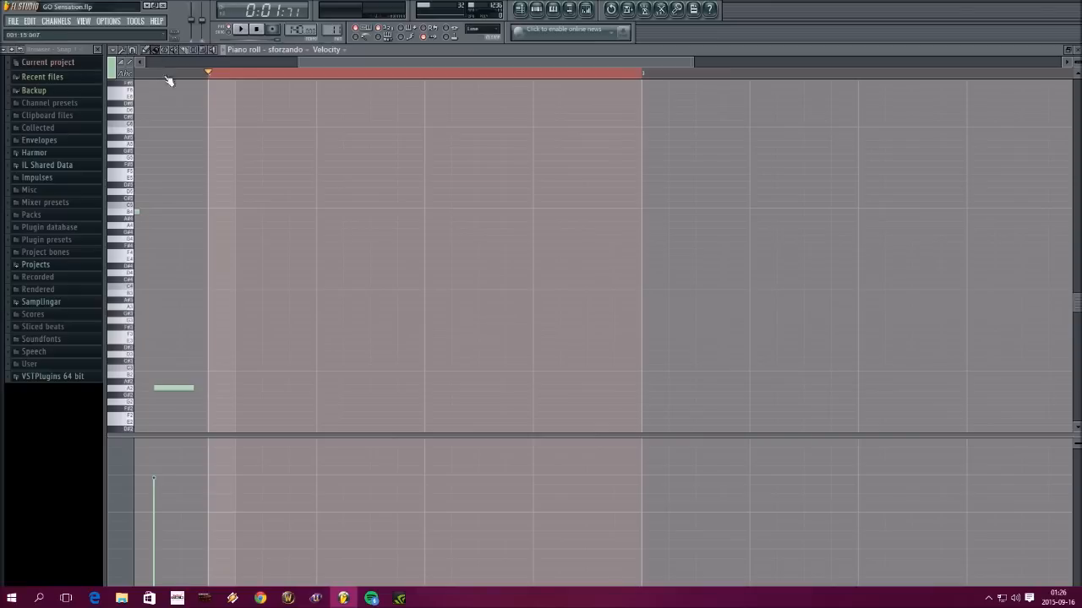
left_click_drag(217, 211, 620, 211)
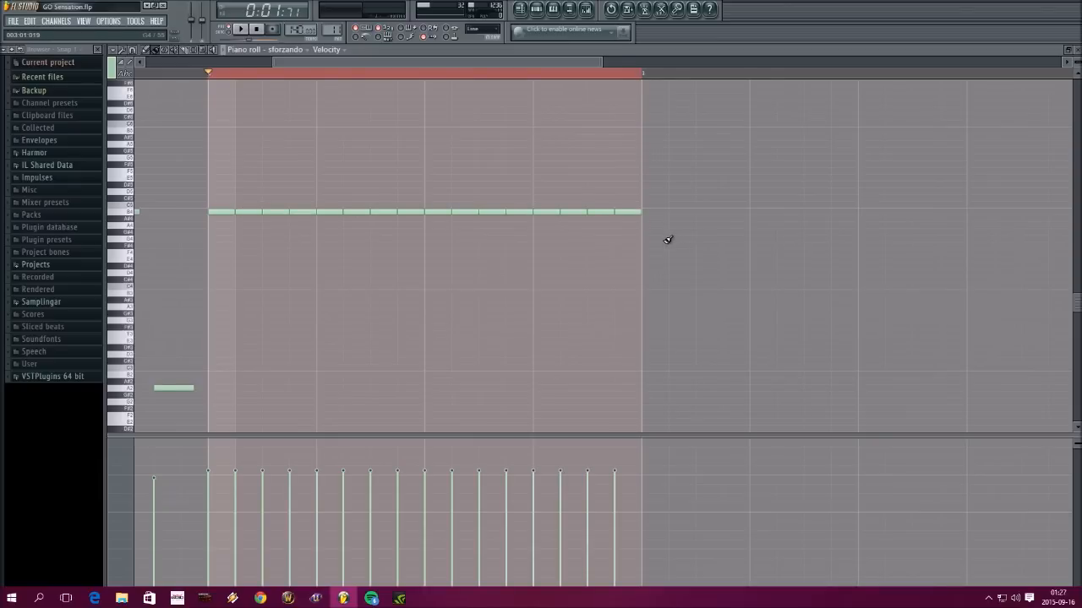
key("space")
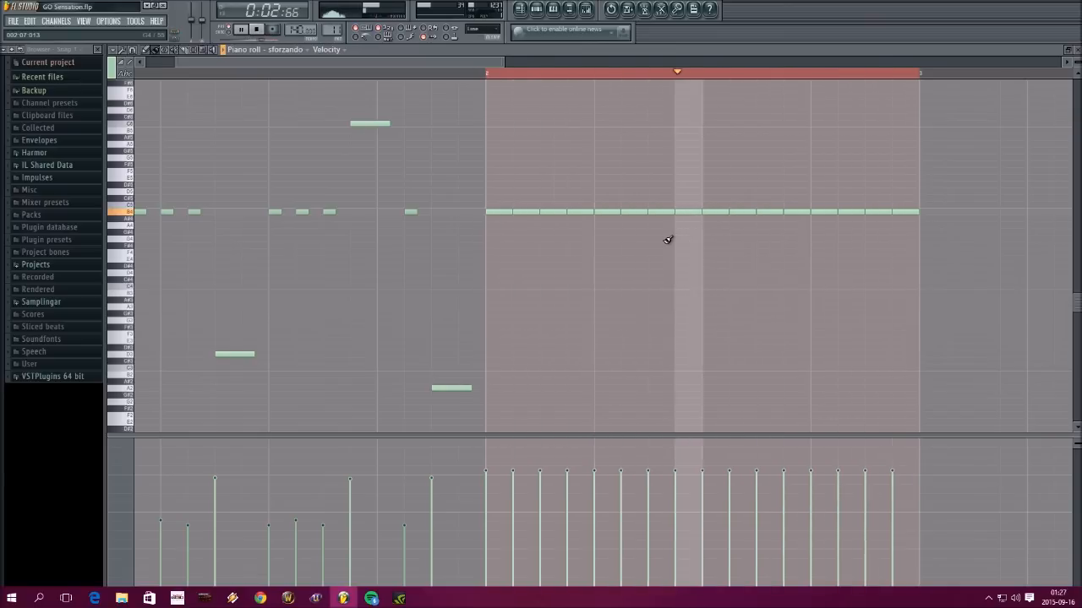
key("space")
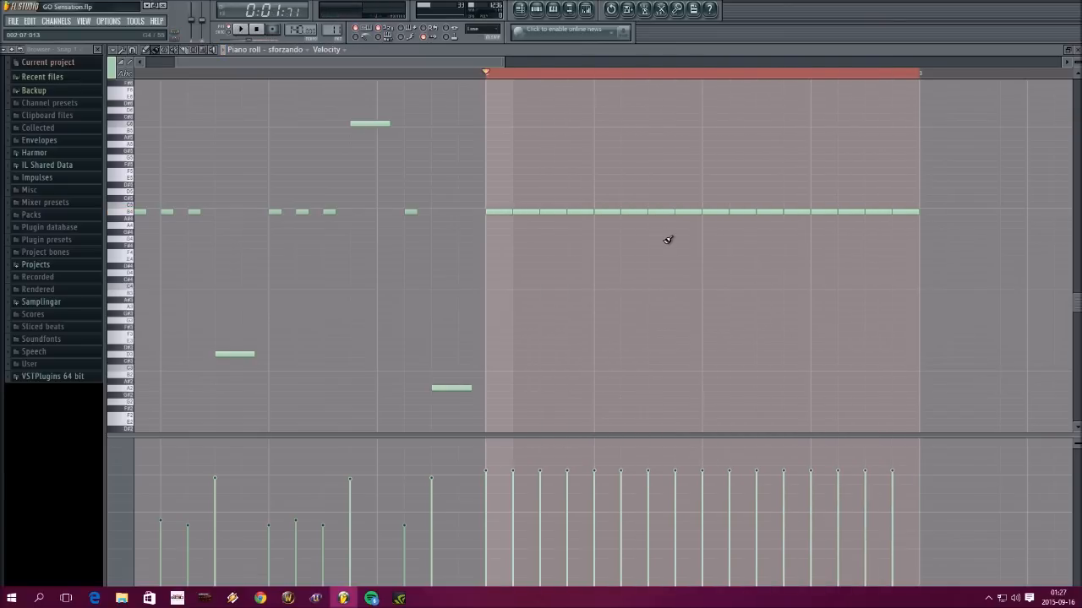
Shorten all the B4 notes in bar 2 to separate staccato hits and give them uneven velocities, checking the result by playback
left_click_drag(939, 255, 507, 188)
left_click_drag(918, 211, 903, 214)
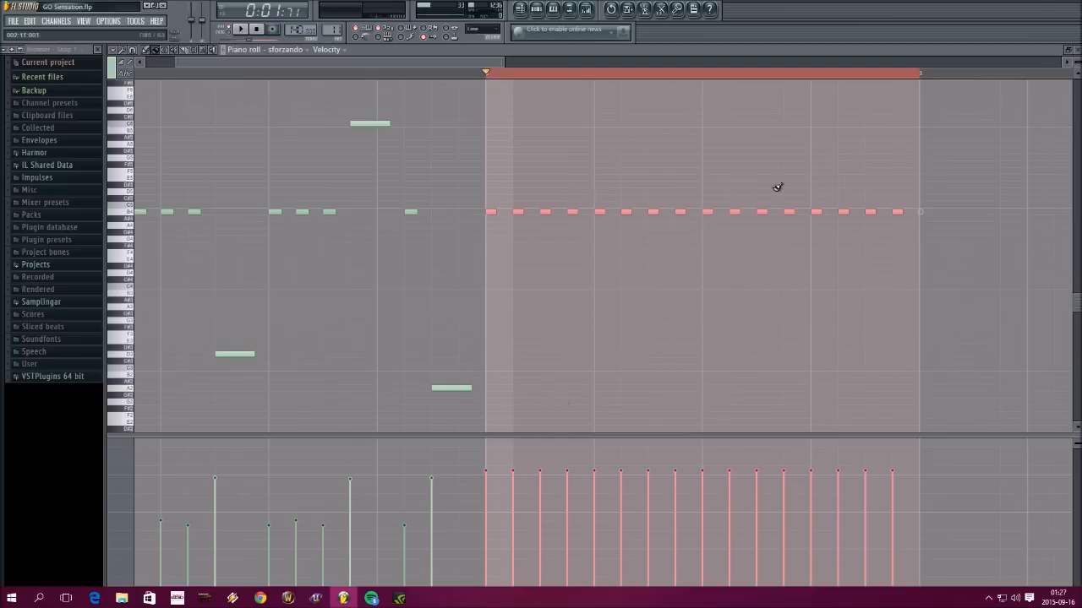
mouse_move(501, 486)
left_mouse_down()
mouse_move(591, 508)
mouse_move(891, 505)
mouse_move(896, 495)
left_mouse_up()
left_click(842, 481)
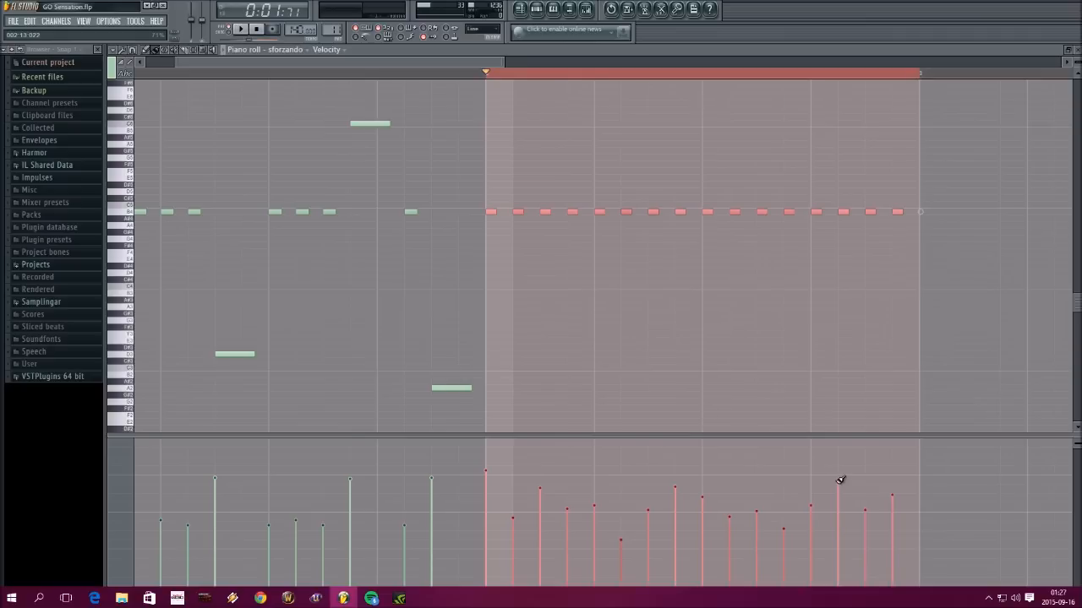
left_click(244, 31)
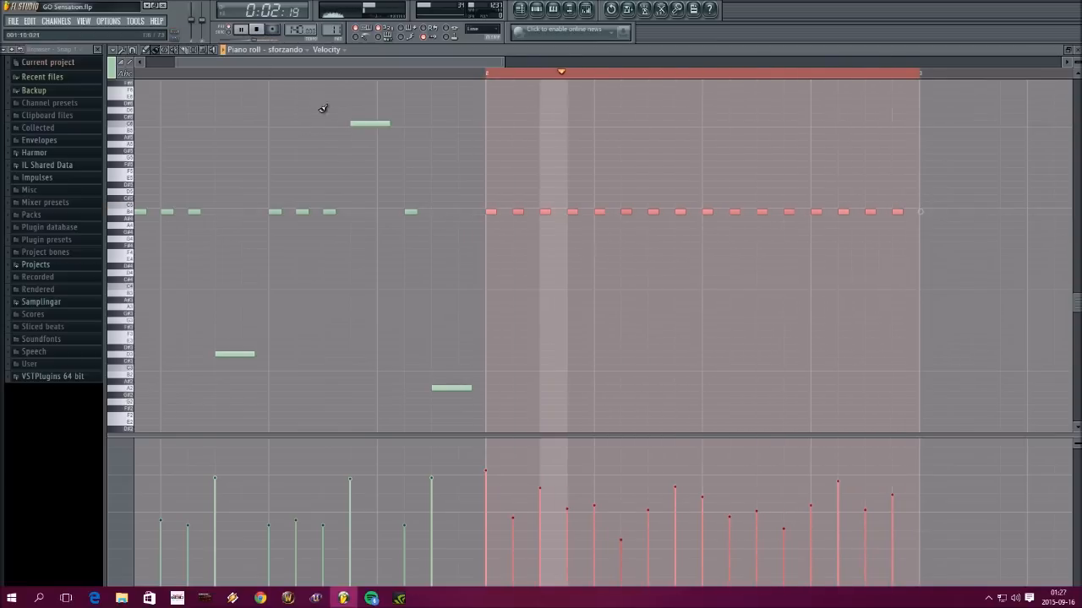
left_click(242, 30)
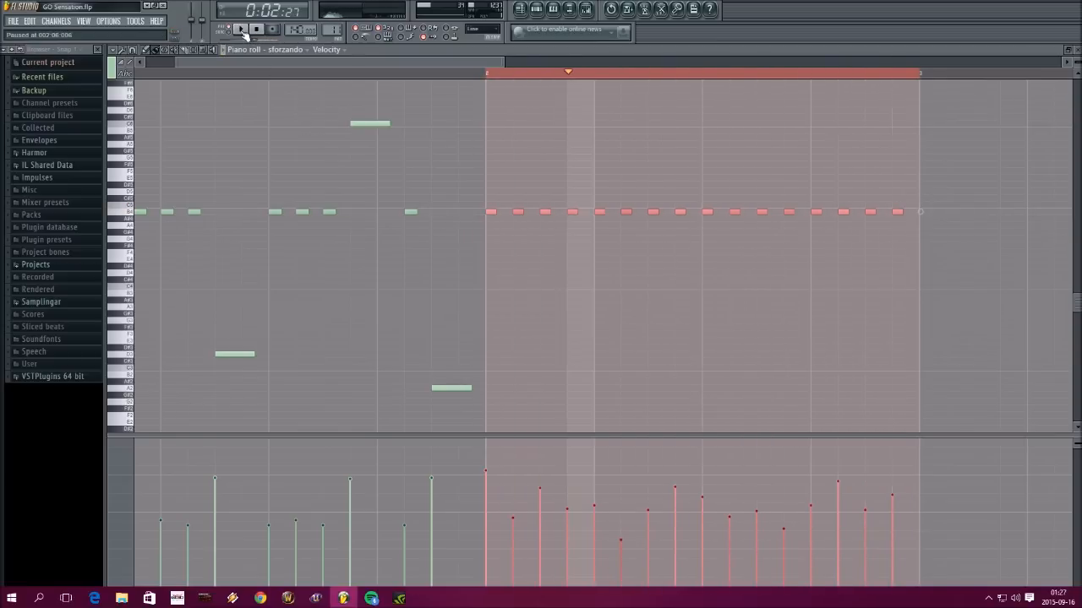
Replace the first B4 note of bar 2 with a longer B1 note that nearly fills the step, and raise its velocity
scroll(599, 329, "down", 1)
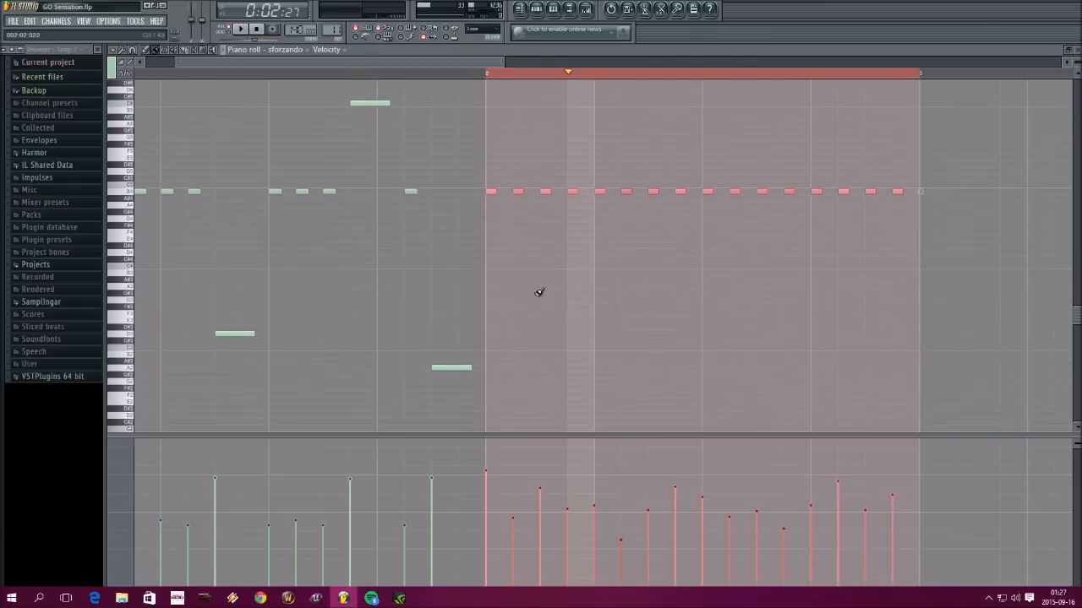
scroll(493, 188, "down", 1)
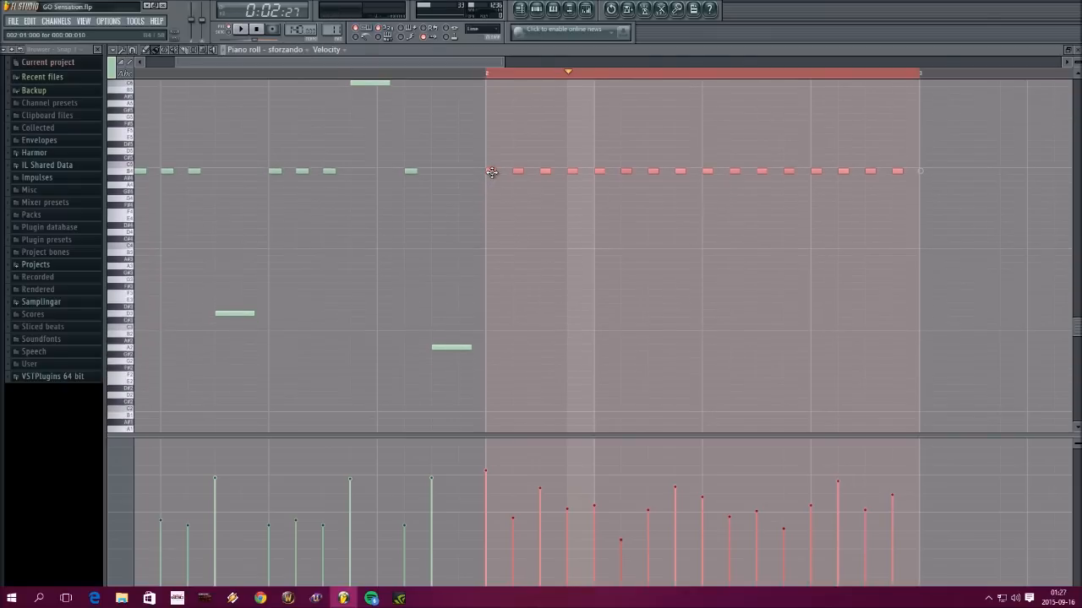
scroll(135, 406, "down", 1)
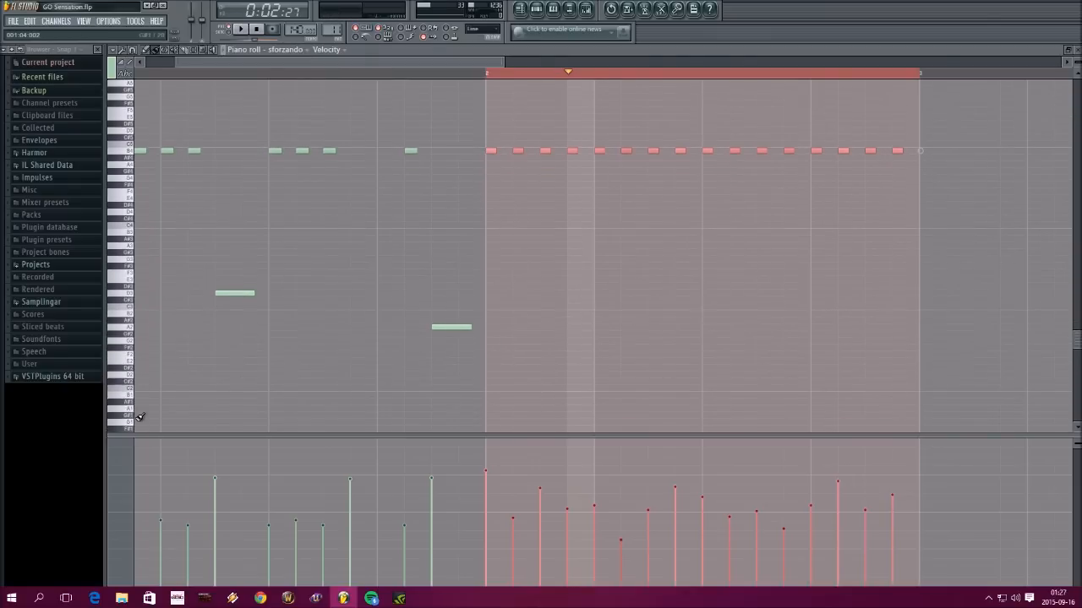
scroll(135, 420, "down", 2)
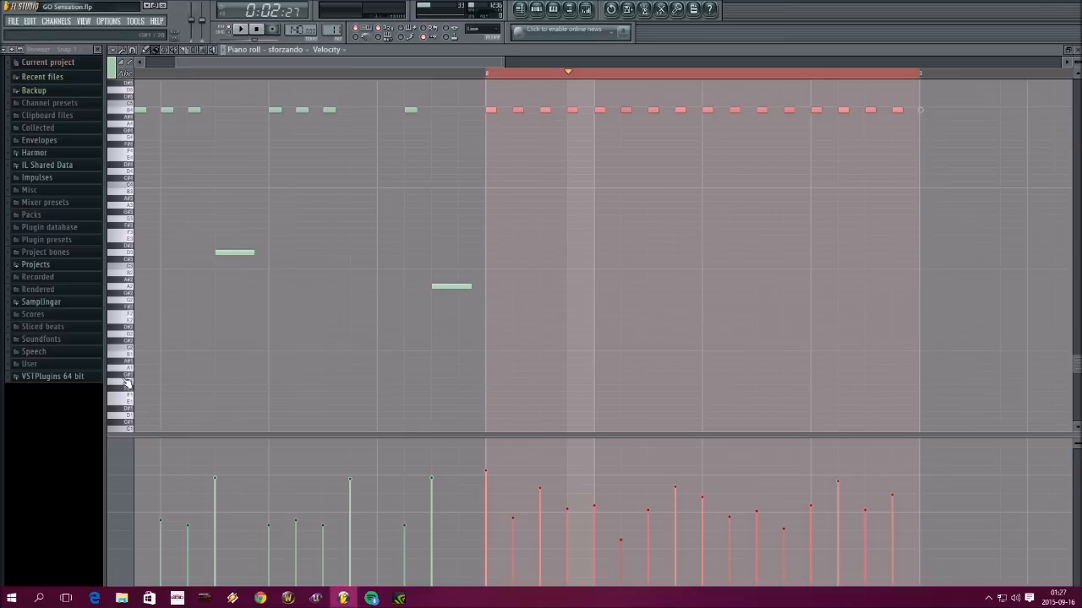
mouse_move(490, 108)
left_mouse_down()
mouse_move(490, 210)
mouse_move(490, 110)
left_mouse_up()
left_click(497, 130)
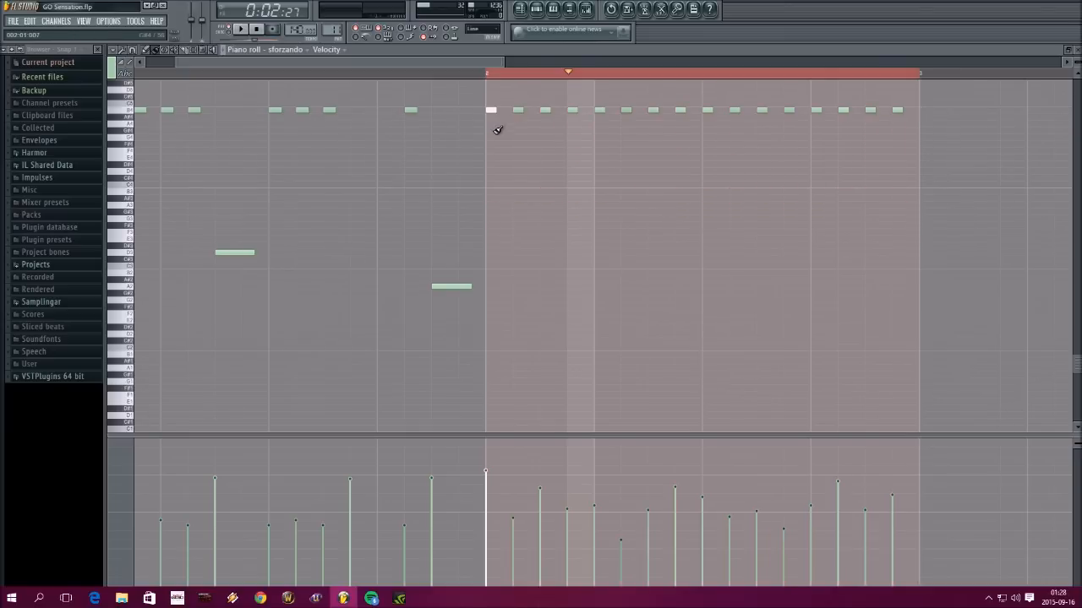
right_click(496, 112)
left_click(488, 354)
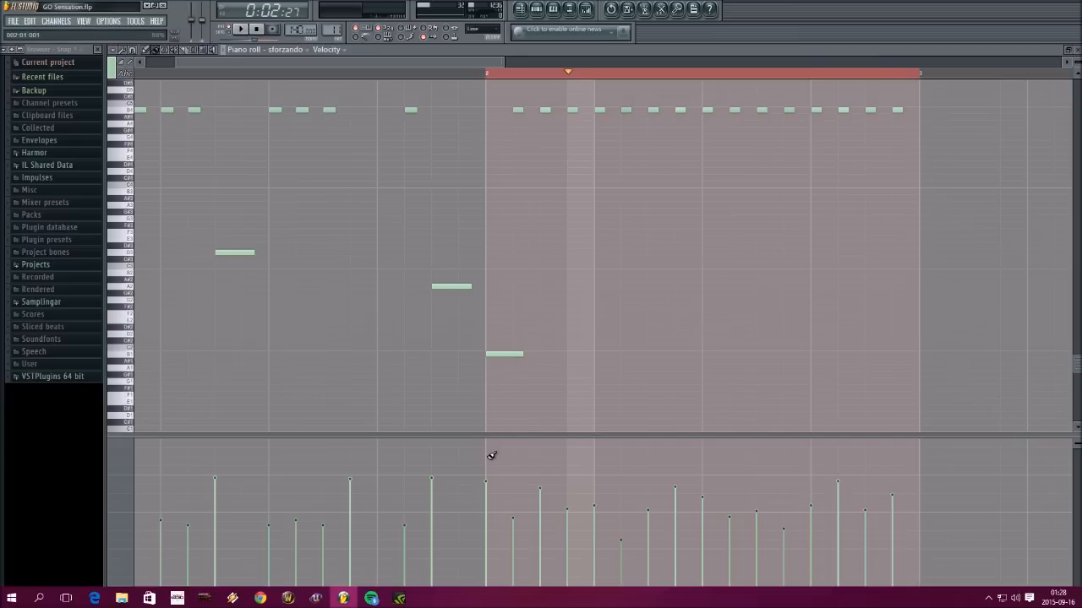
left_click_drag(489, 456, 488, 452)
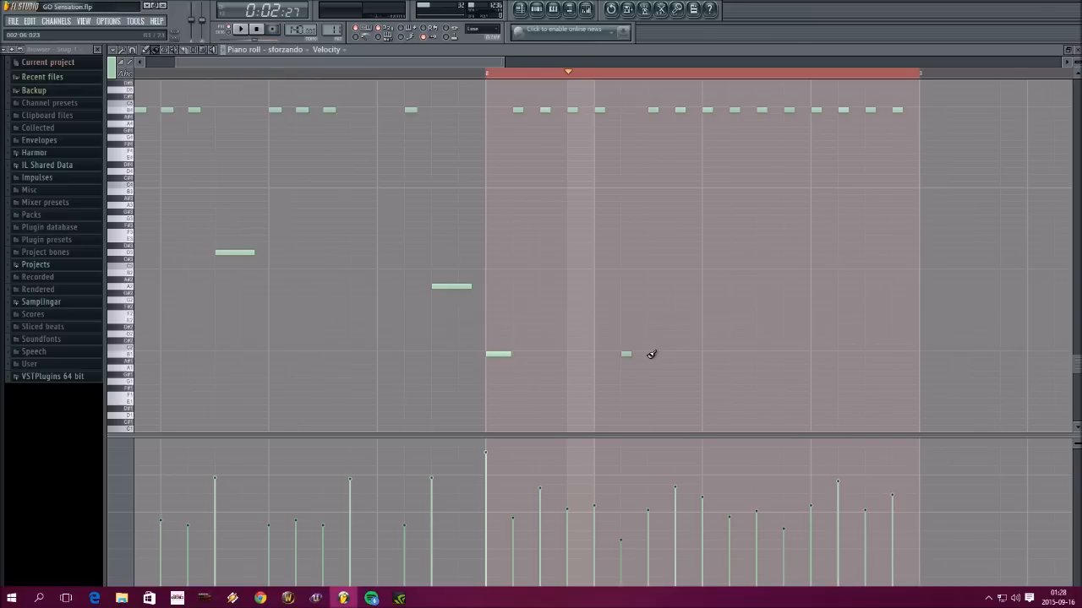
Replace the B4 notes on steps 6, 11 and 16 of bar 2 with equally long, high-velocity B1 notes
right_click(632, 353)
left_click(630, 353)
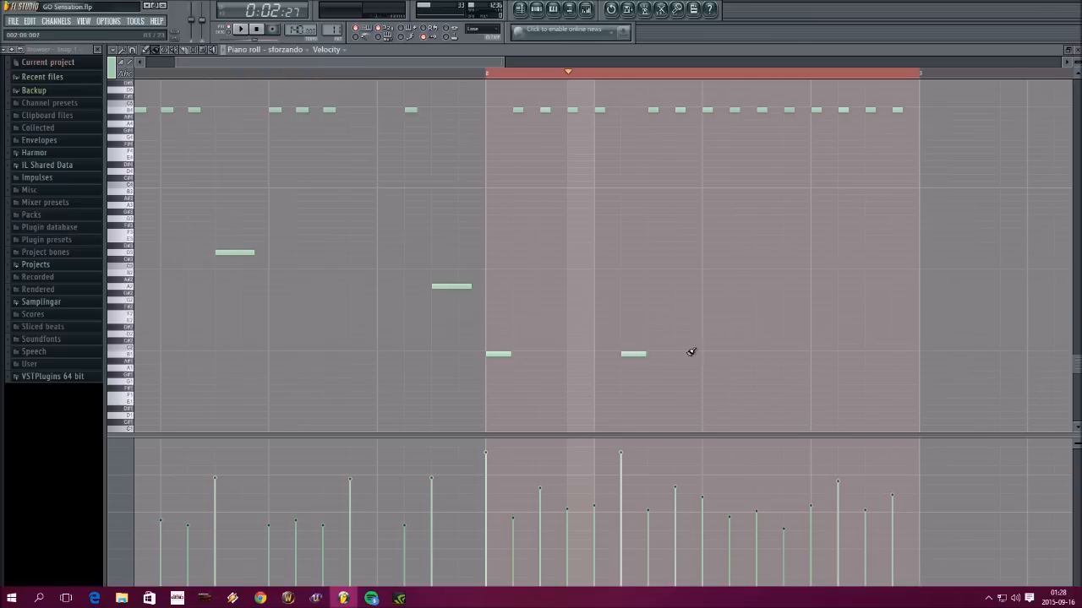
left_click(764, 353)
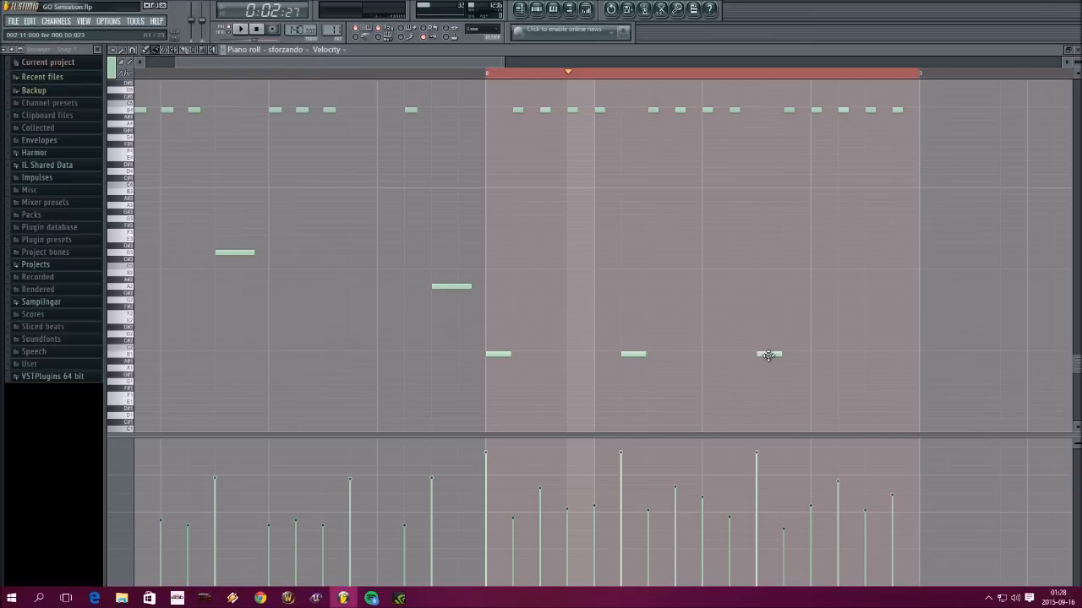
left_click(897, 354)
left_click_drag(916, 356, 917, 357)
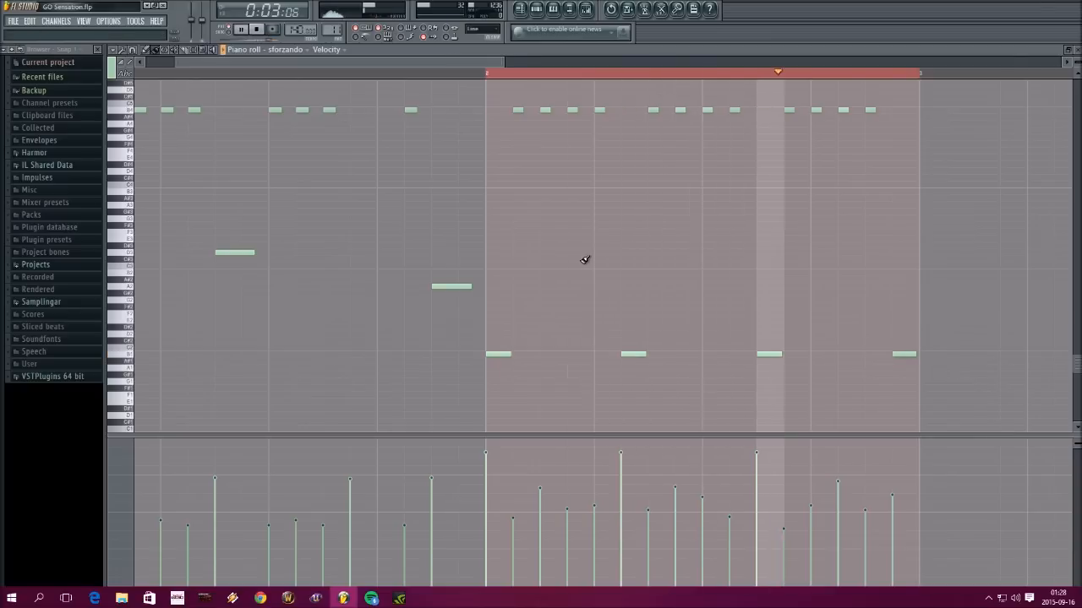
left_click(894, 462)
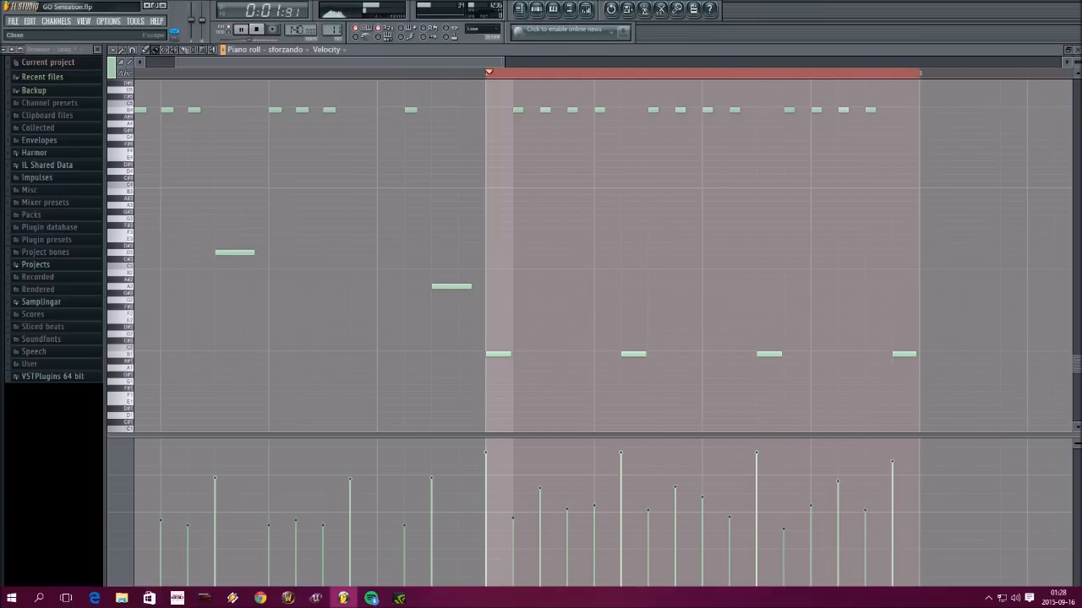
Lower the B4 velocities in bar 2 with a few stronger hits, vary some note lengths, and play the bar
mouse_move(648, 490)
left_mouse_down()
mouse_move(687, 515)
mouse_move(701, 551)
mouse_move(647, 556)
mouse_move(545, 537)
mouse_move(599, 541)
mouse_move(719, 521)
mouse_move(867, 531)
left_mouse_up()
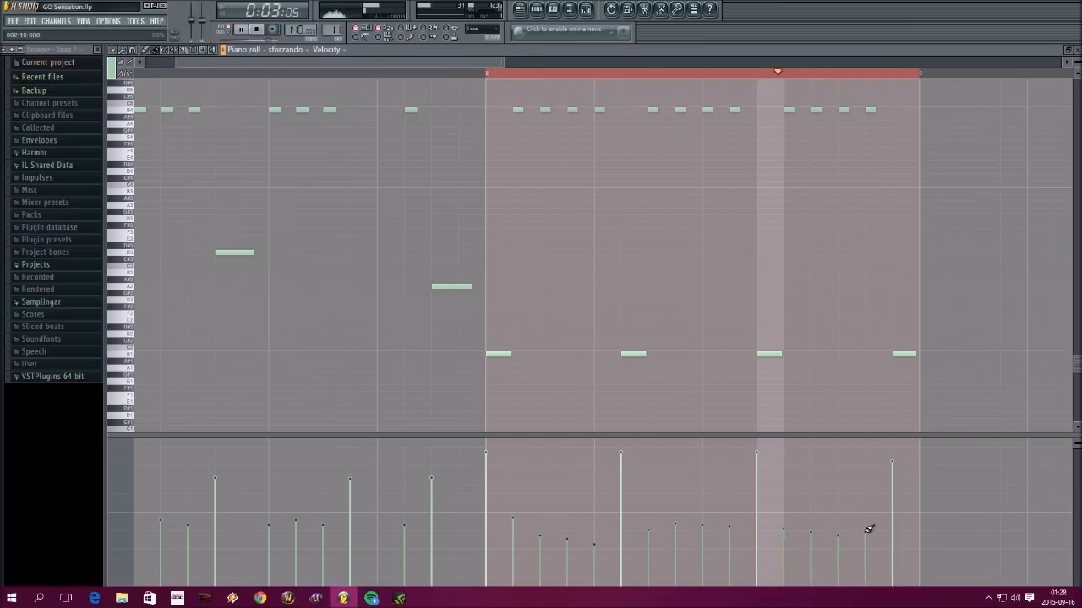
left_click(810, 504)
left_click(675, 503)
left_click(701, 507)
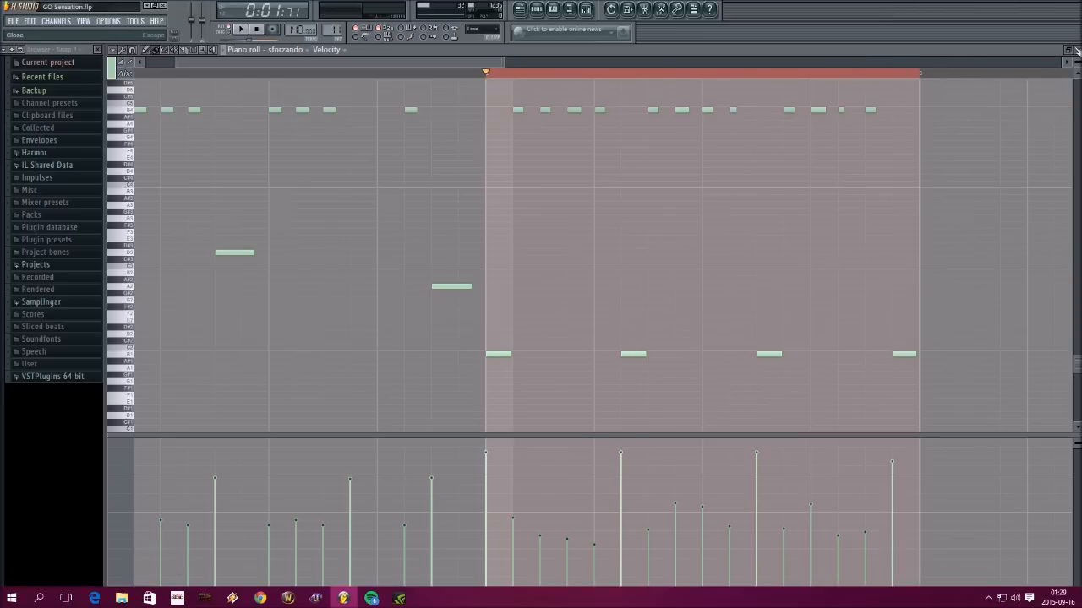
key("space")
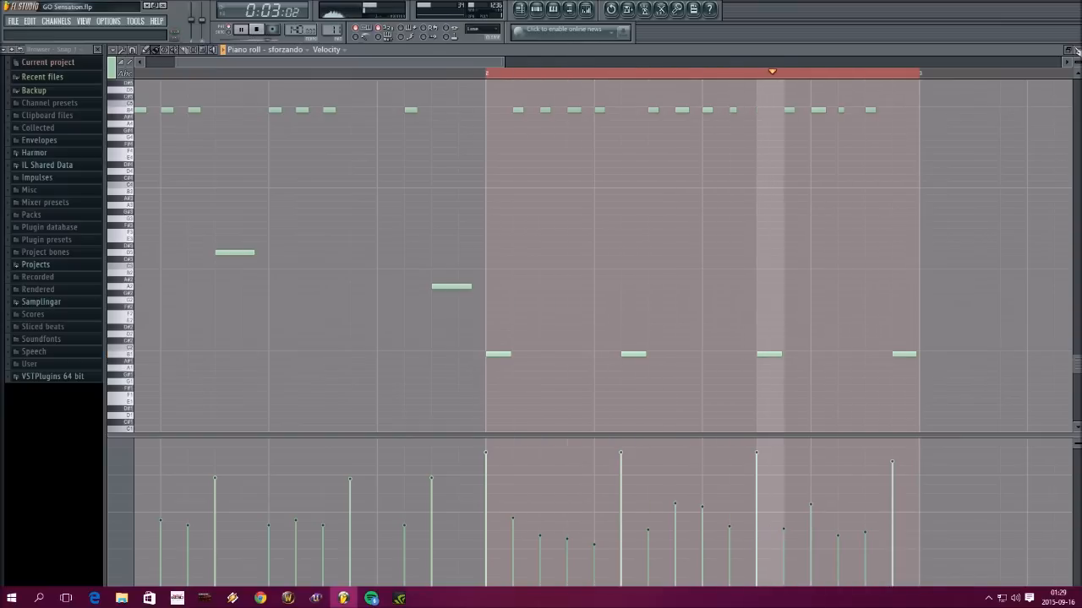
Close the piano roll and open Guitar Rig 5 from the sforzando mixer track to check its Hardcore51 preset
left_click(1076, 50)
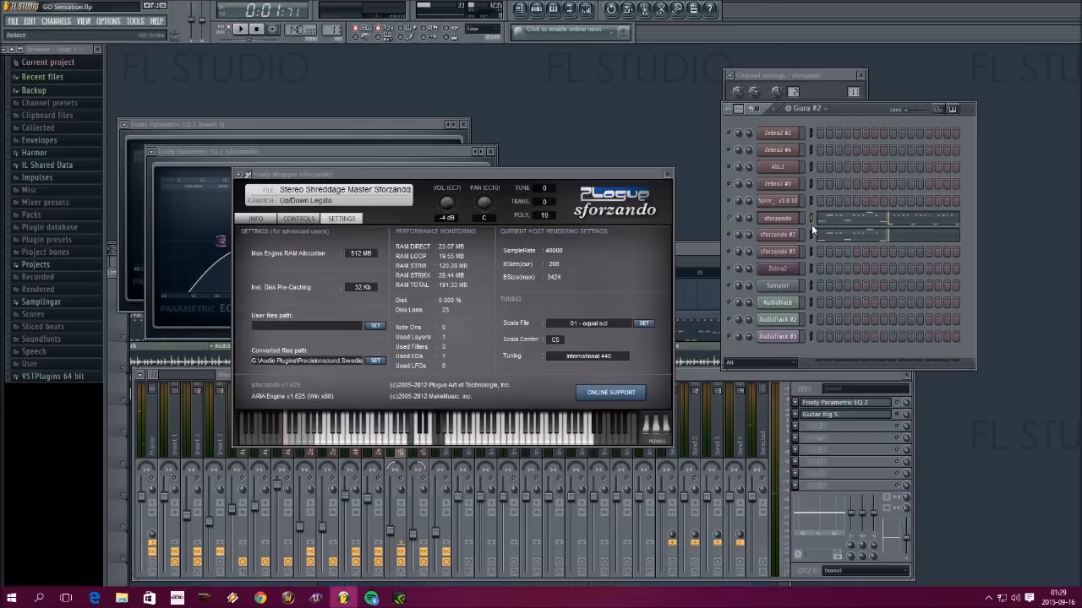
left_click(845, 414)
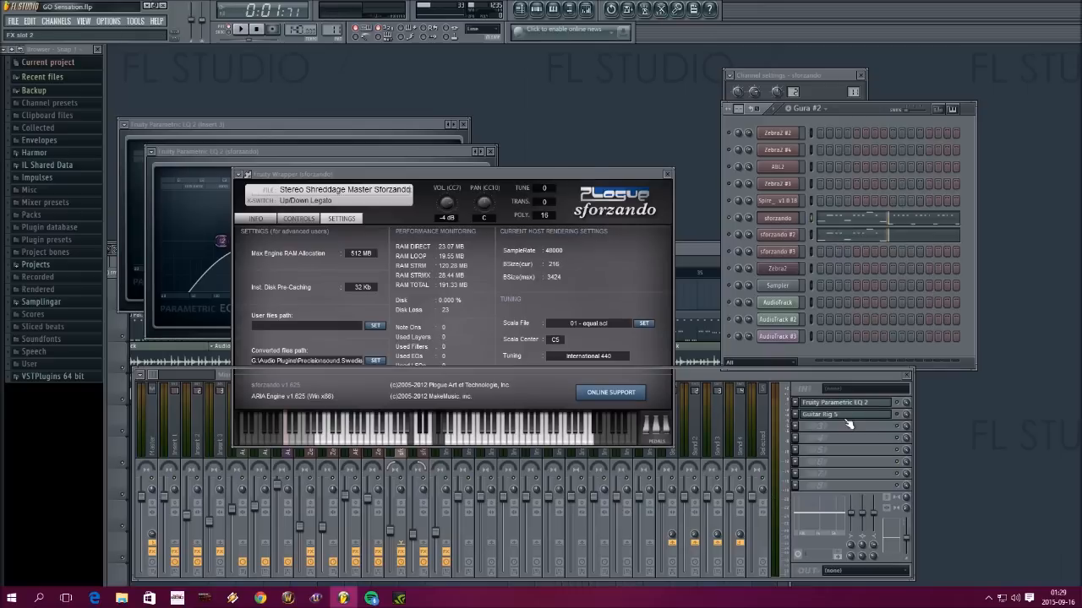
left_click(903, 417)
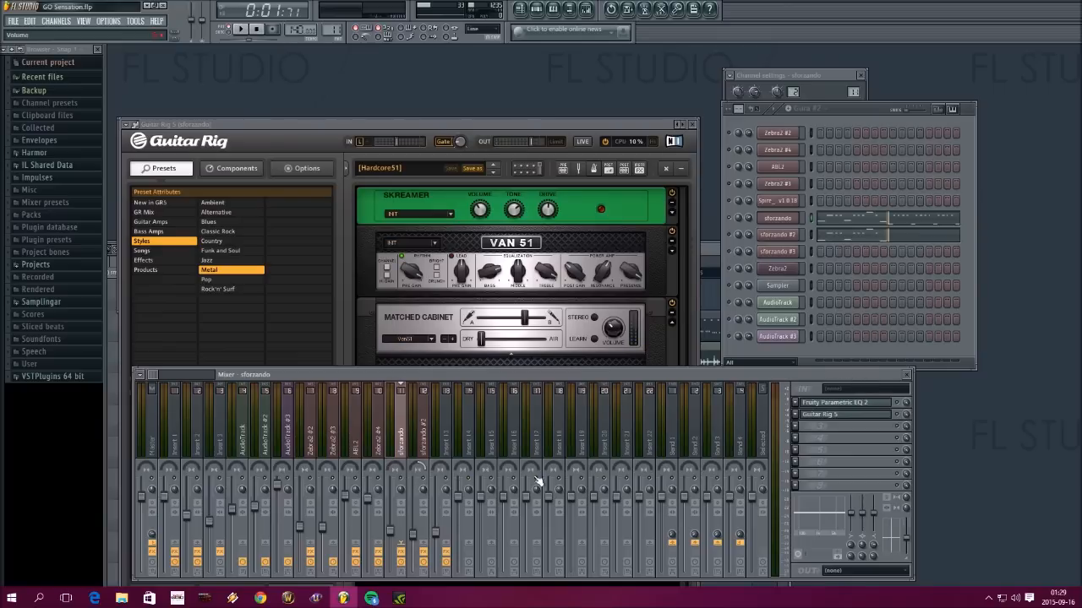
key("space")
Reopen the sforzando channel's piano roll and move the four B1 notes in bar 2 up one octave to B2
right_click(791, 218)
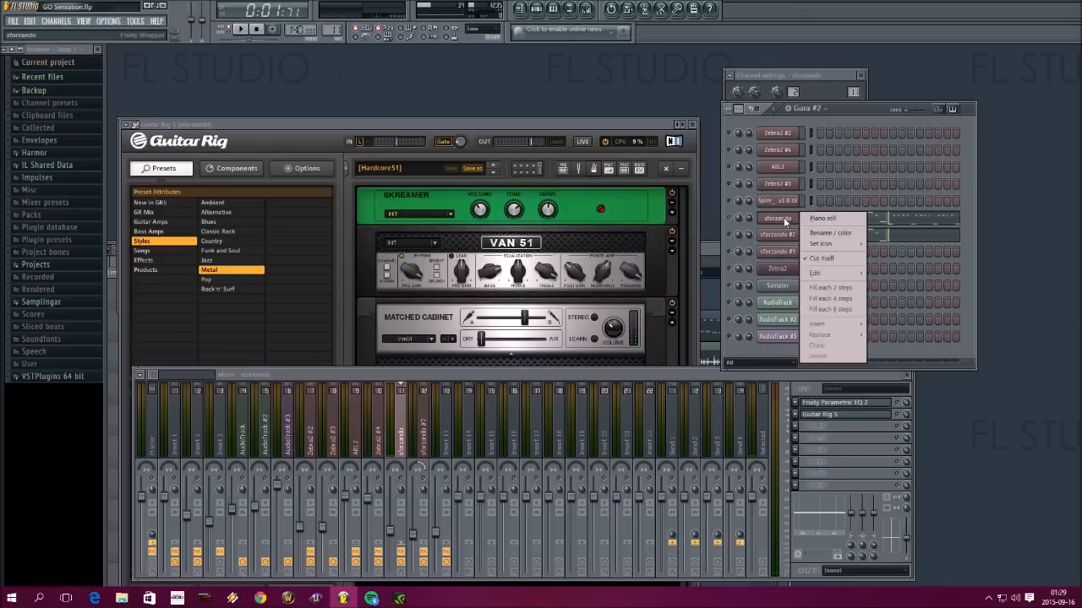
left_click(821, 221)
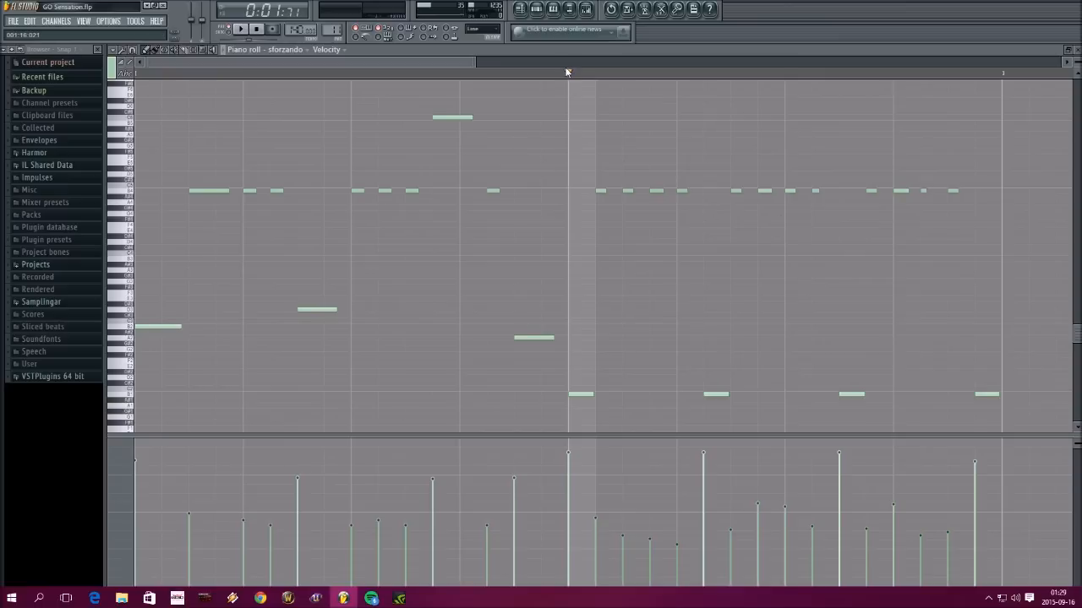
left_click_drag(569, 75, 1005, 104)
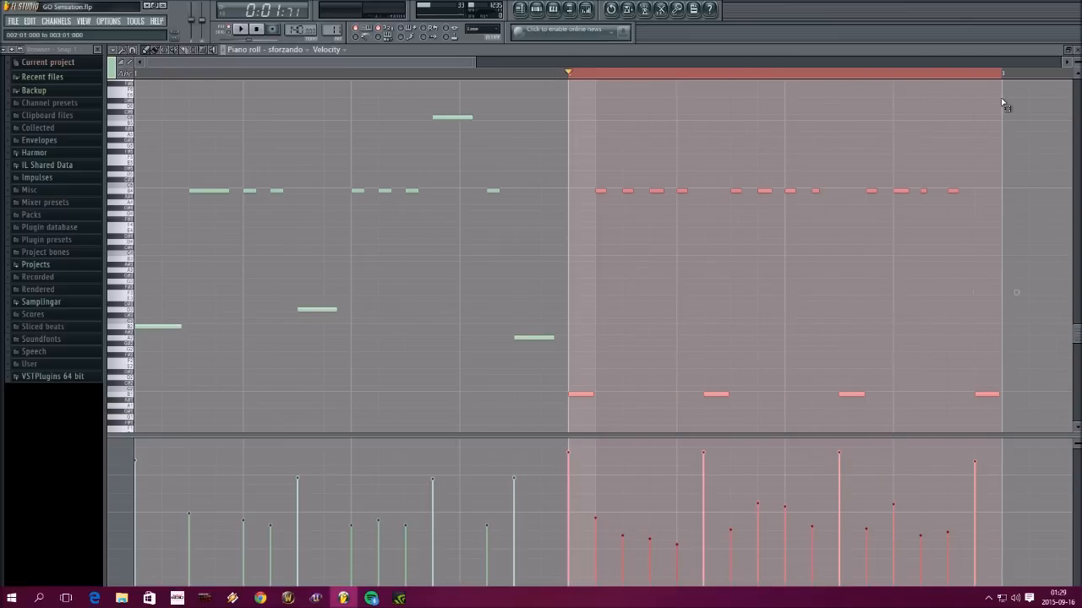
left_click_drag(1013, 409, 584, 363)
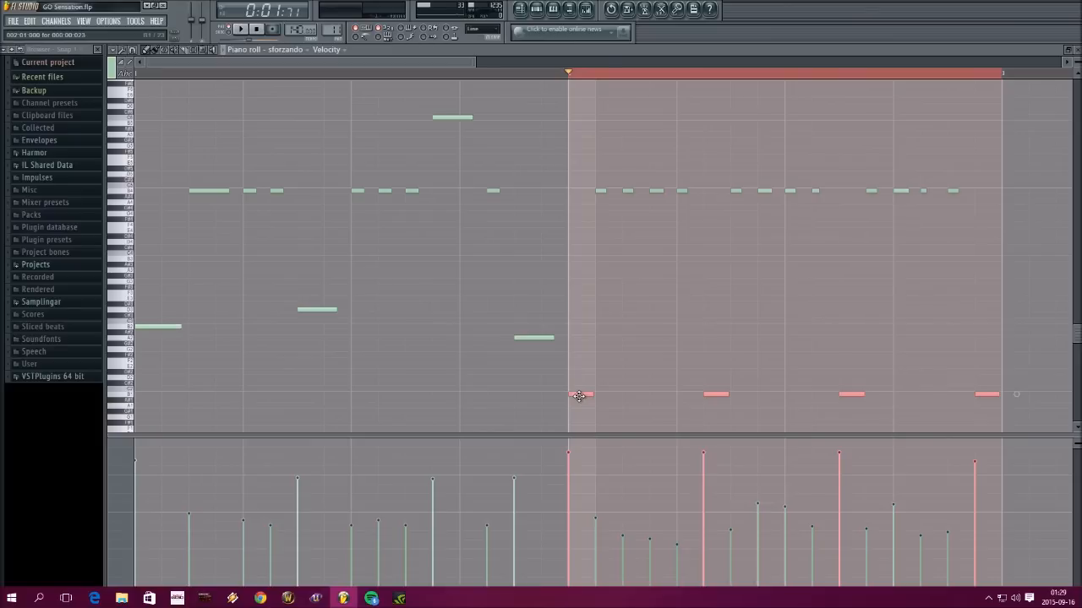
left_click_drag(578, 396, 573, 330)
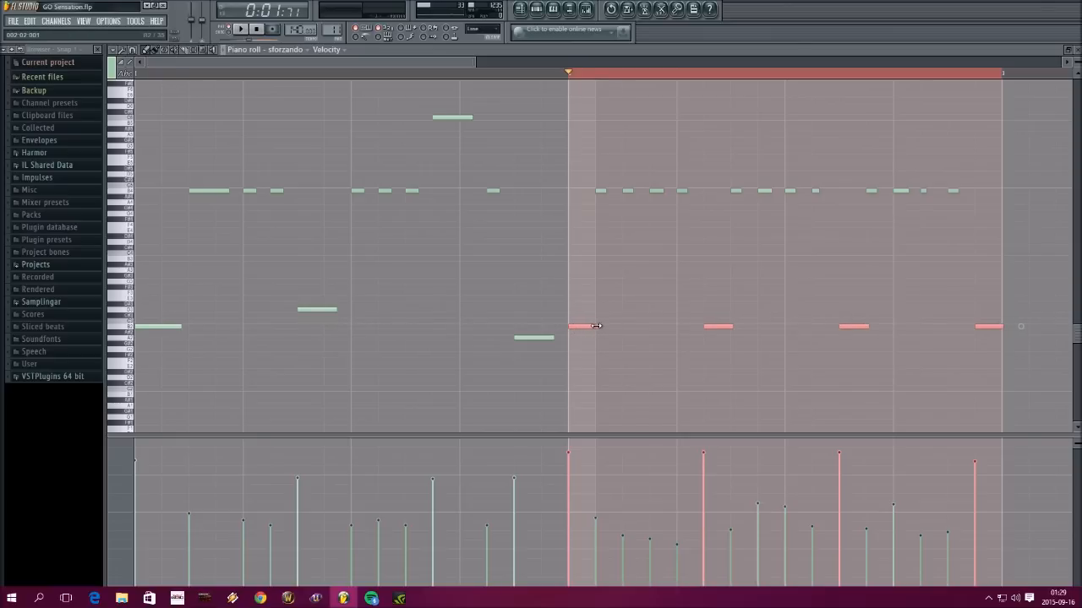
Lengthen the first three B2 notes in bar 2, shorten the last one, and delete the B4 notes directly following the first three
left_click(898, 379)
left_click_drag(1013, 328, 1000, 329)
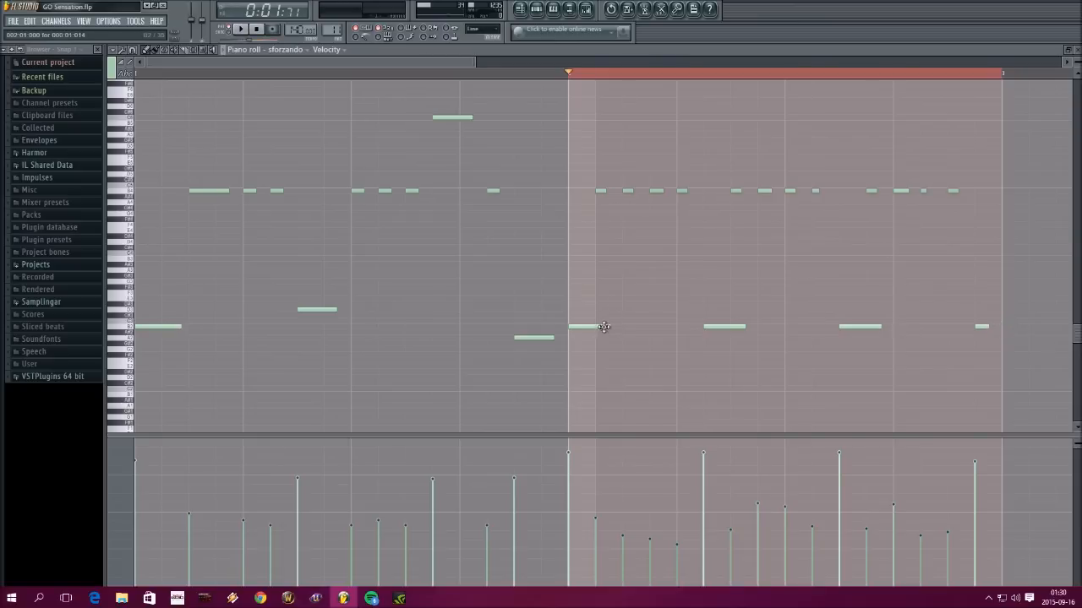
right_click(600, 191)
right_click(735, 192)
right_click(871, 191)
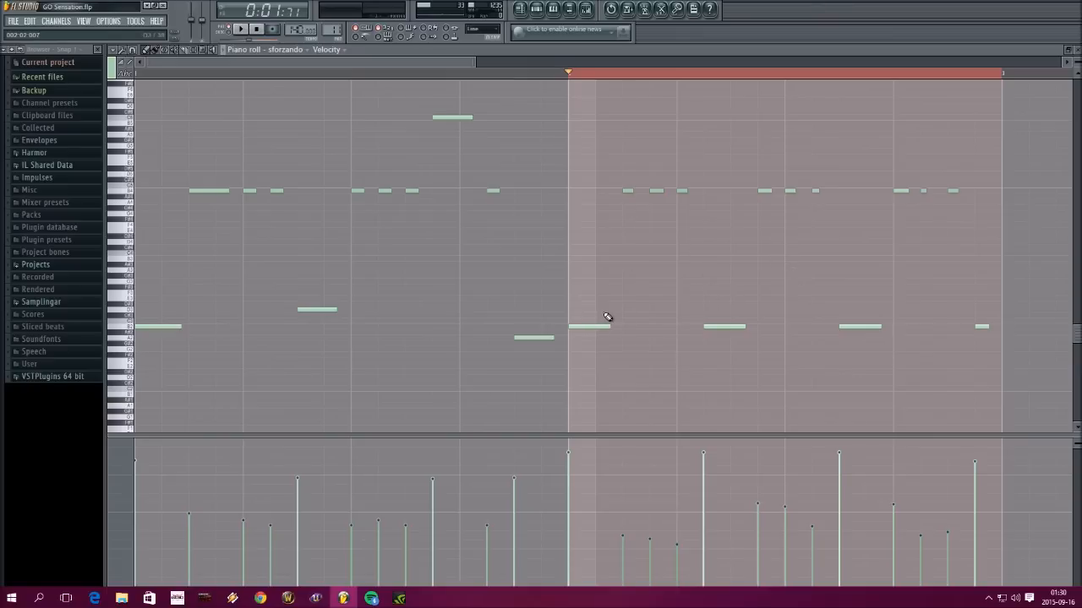
key("space")
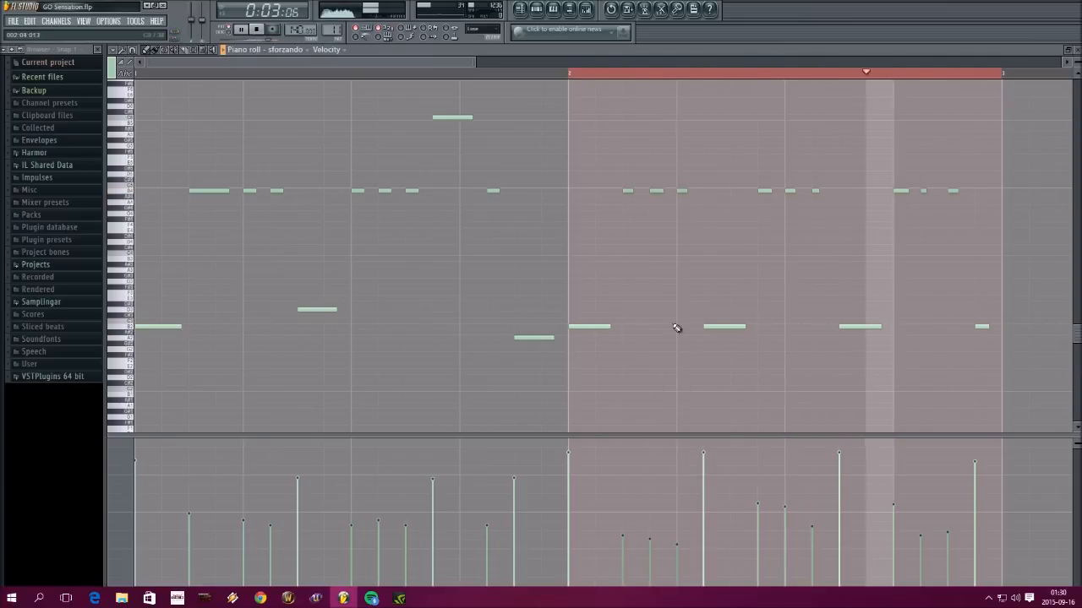
In bar 2, move the second low note up to D3 and the third one down to A#2
left_click_drag(845, 326, 843, 309)
left_click_drag(736, 326, 736, 304)
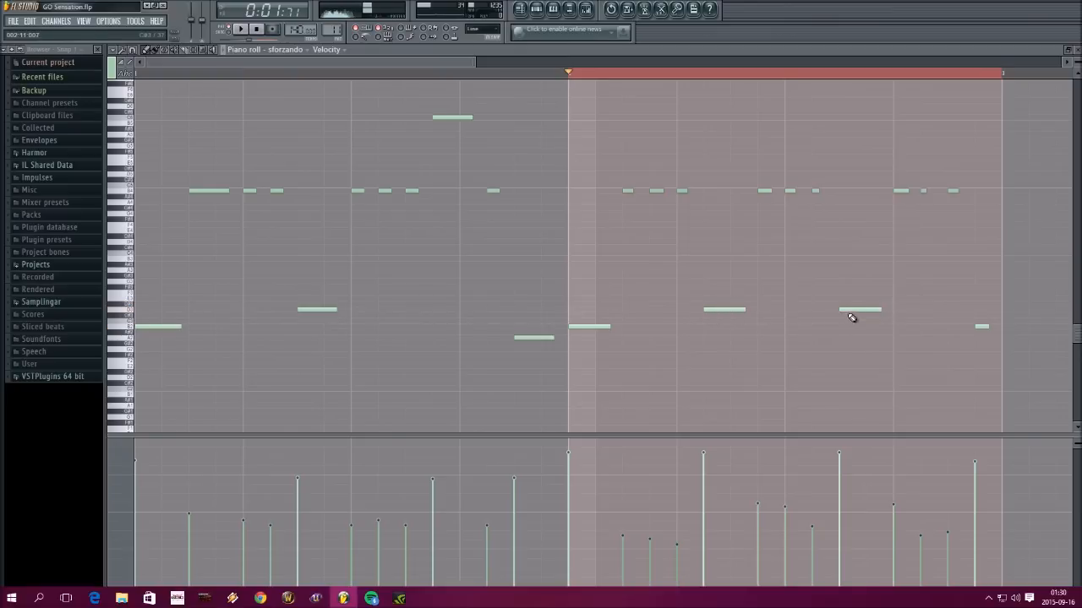
left_click_drag(848, 311, 842, 334)
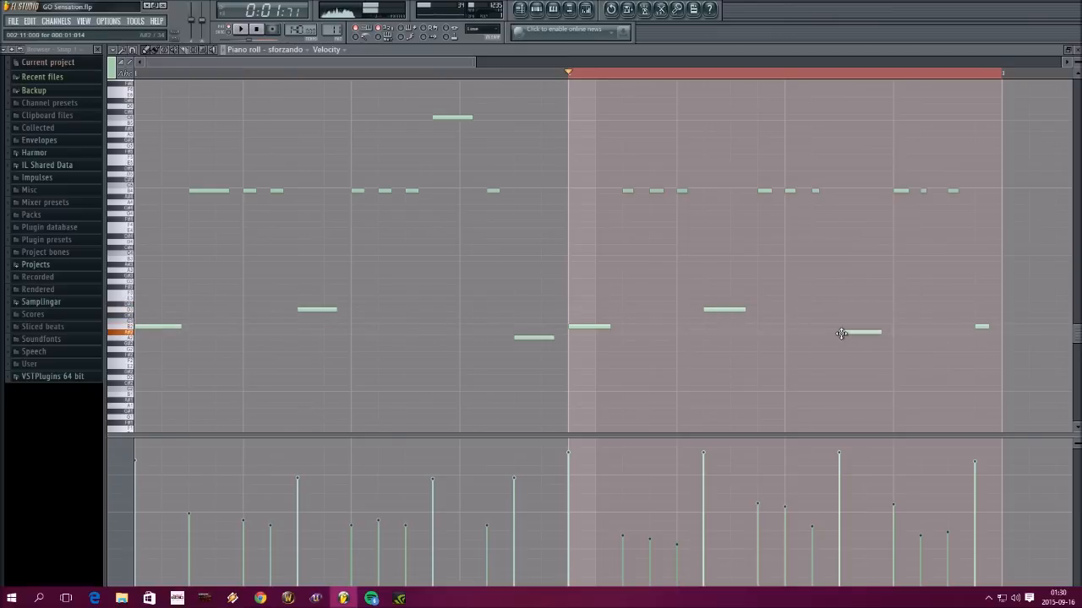
Replace the last B2 note in bar 2 with a short B4 note and play the bar
right_click(979, 327)
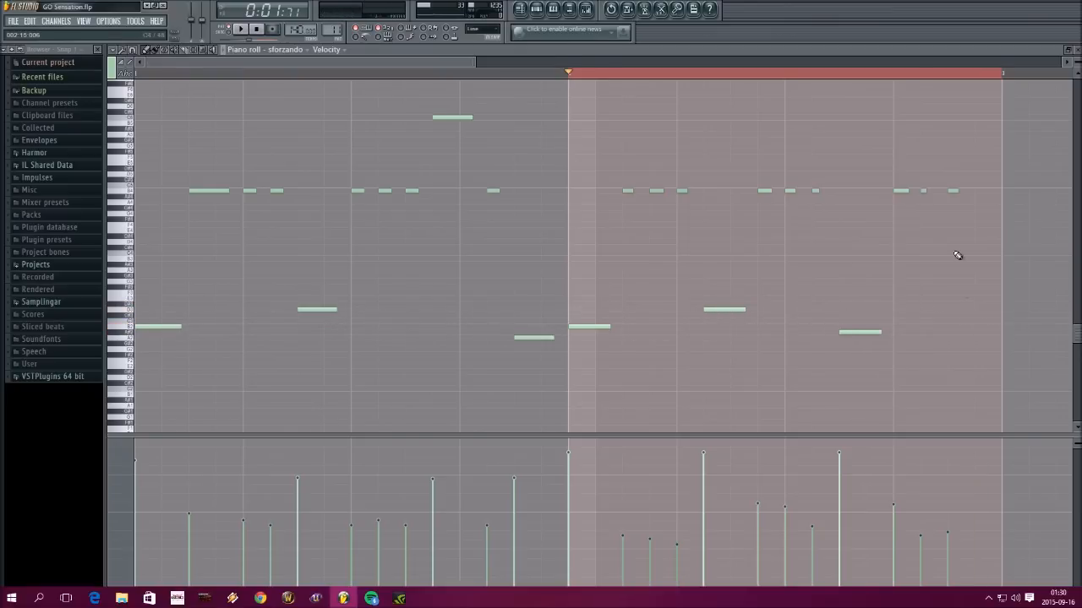
left_click(978, 191)
key("space")
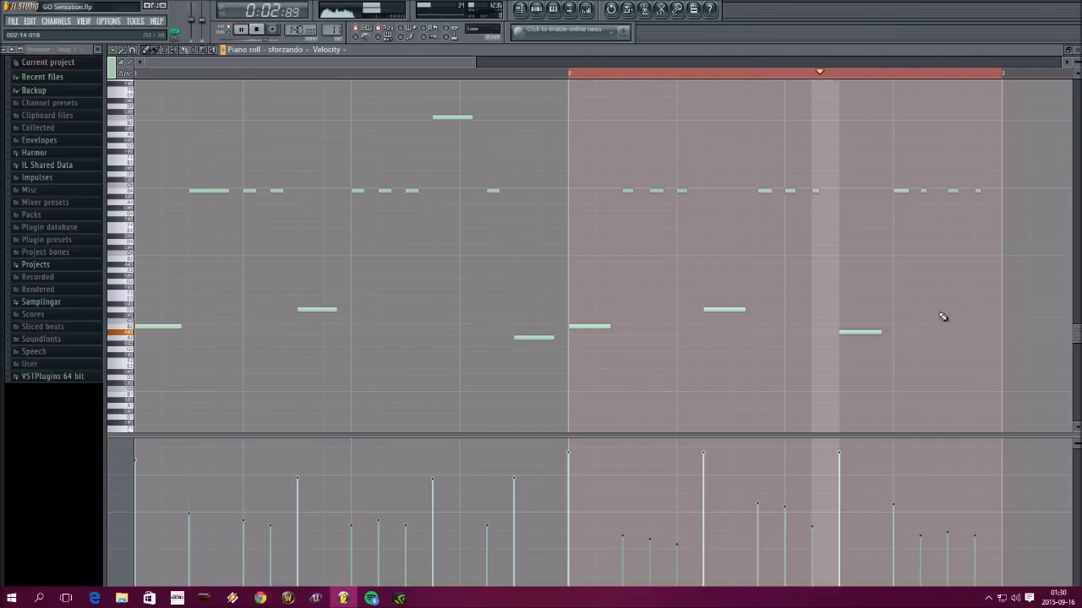
Raise the velocities of the first three and last three B4 notes in bar 2, making the final one strongest, and stop playback
left_click_drag(622, 503, 679, 508)
left_click_drag(920, 500, 975, 504)
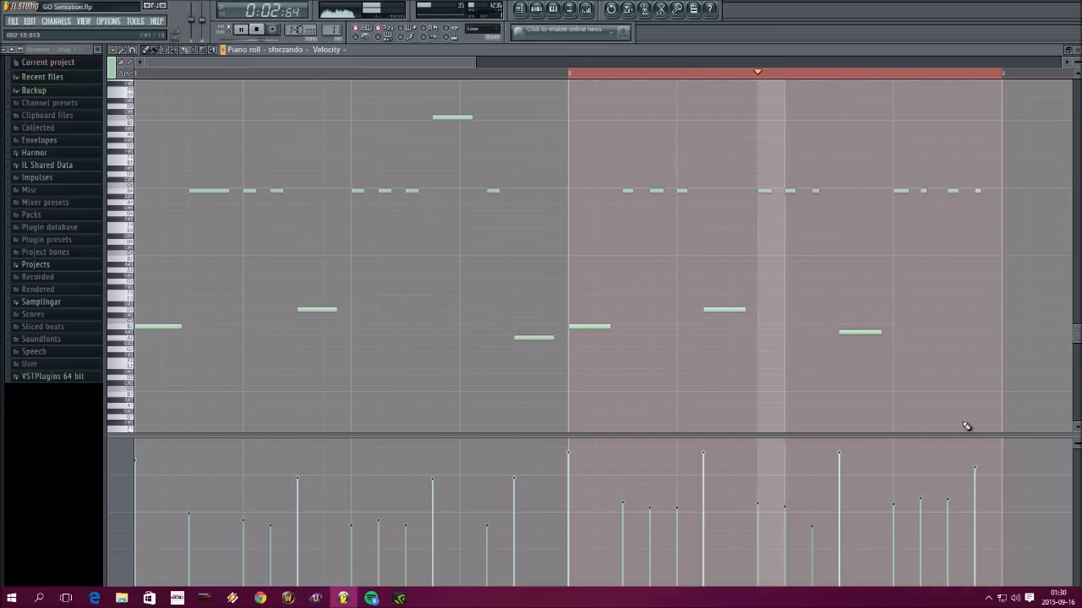
key("space")
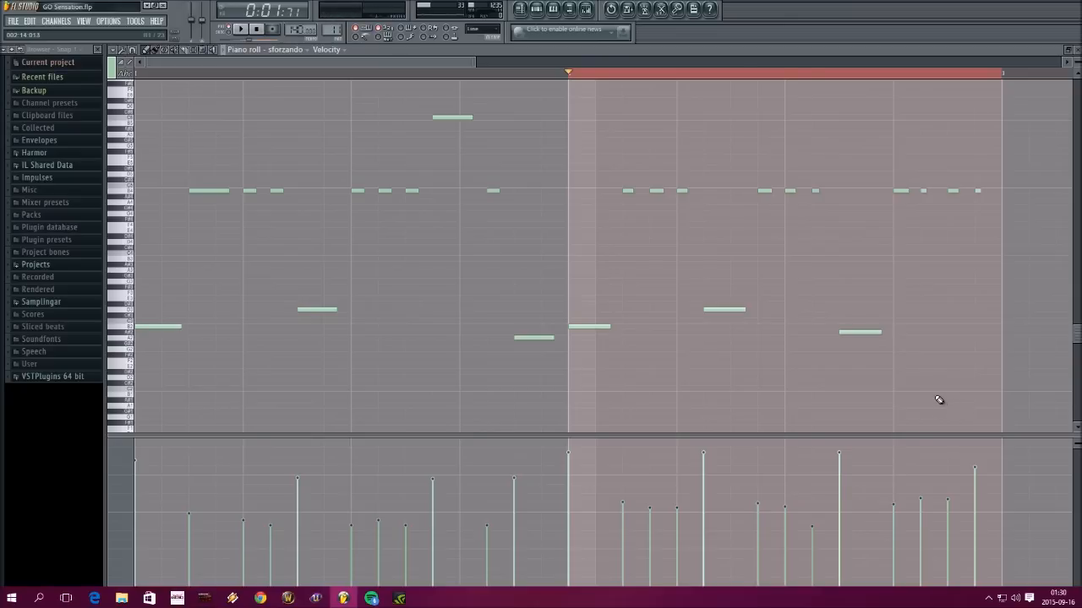
Delete all the notes in bar 2, clear the time selection and close the piano roll
left_click_drag(1007, 397, 597, 149)
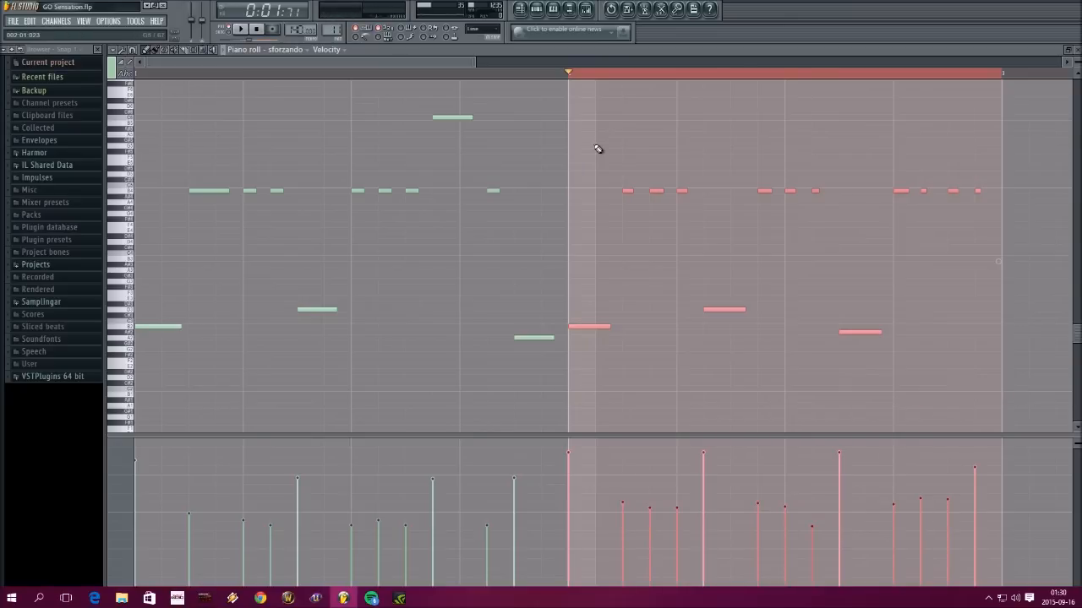
key("Delete")
left_click(511, 75)
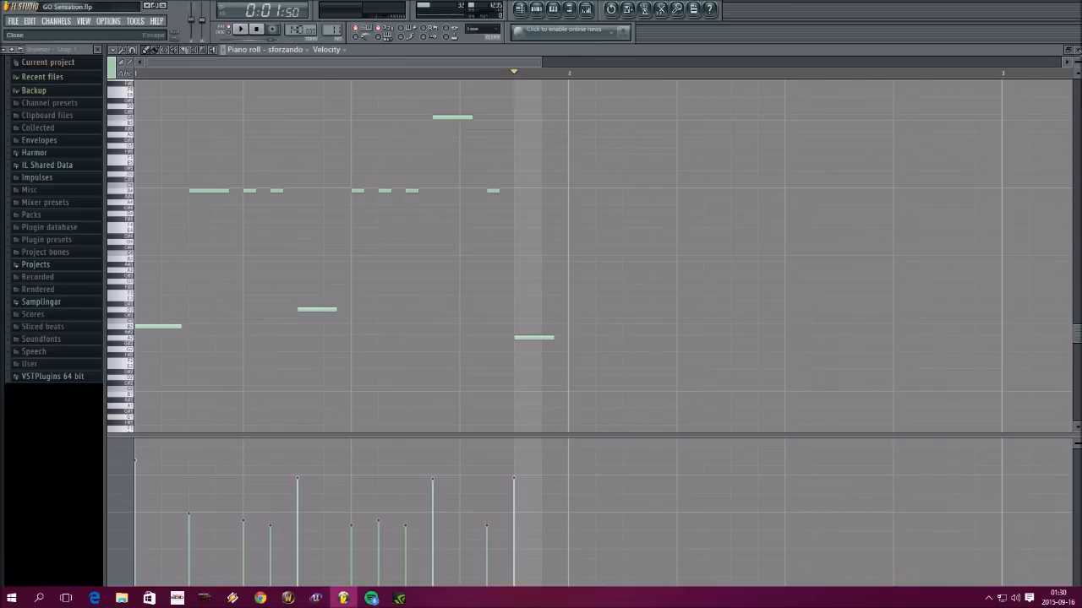
left_click(1076, 49)
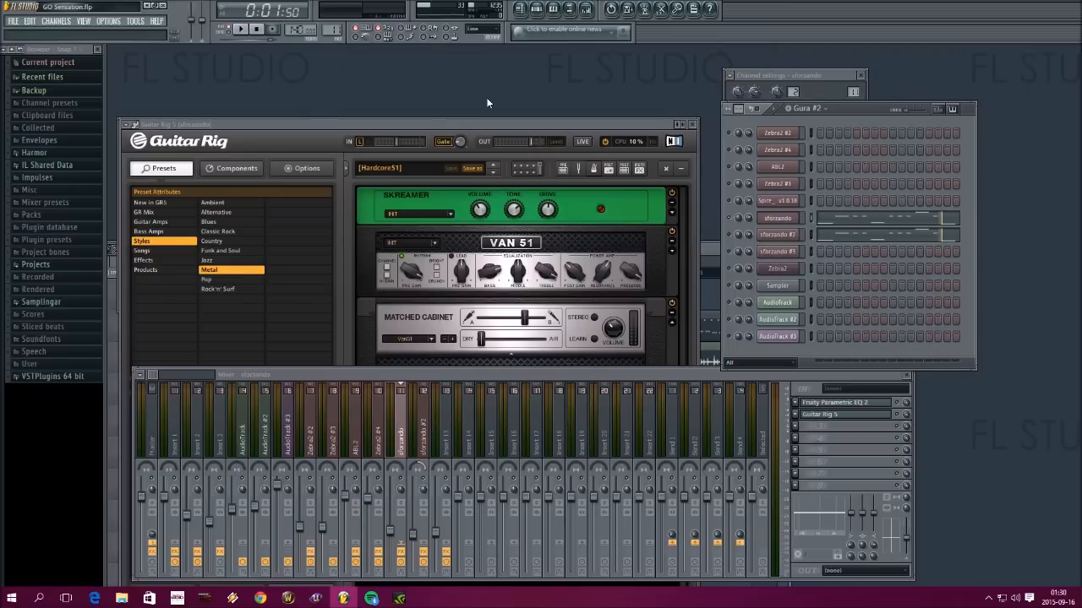
Show the playlist and examine closely where the first Gura #2 clip starts relative to bar 29
key("F5")
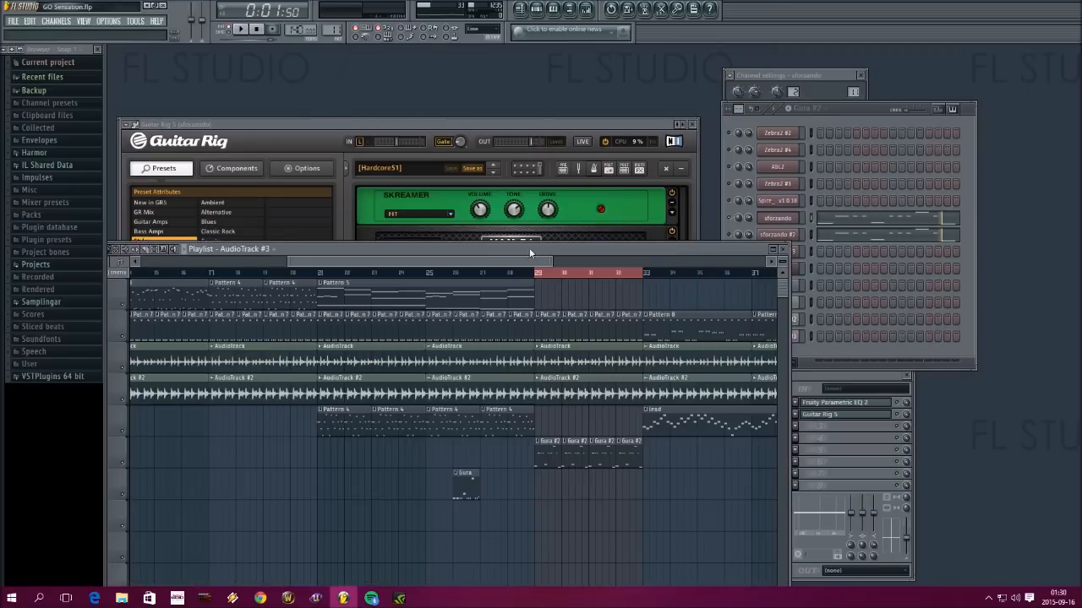
scroll(545, 279, "up", 3)
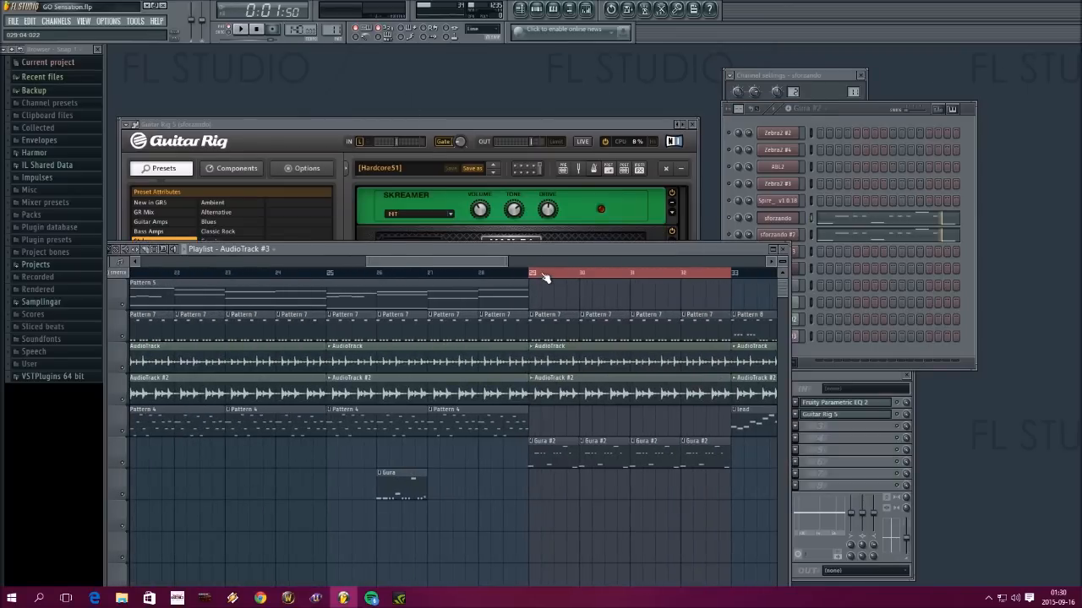
scroll(546, 279, "up", 5)
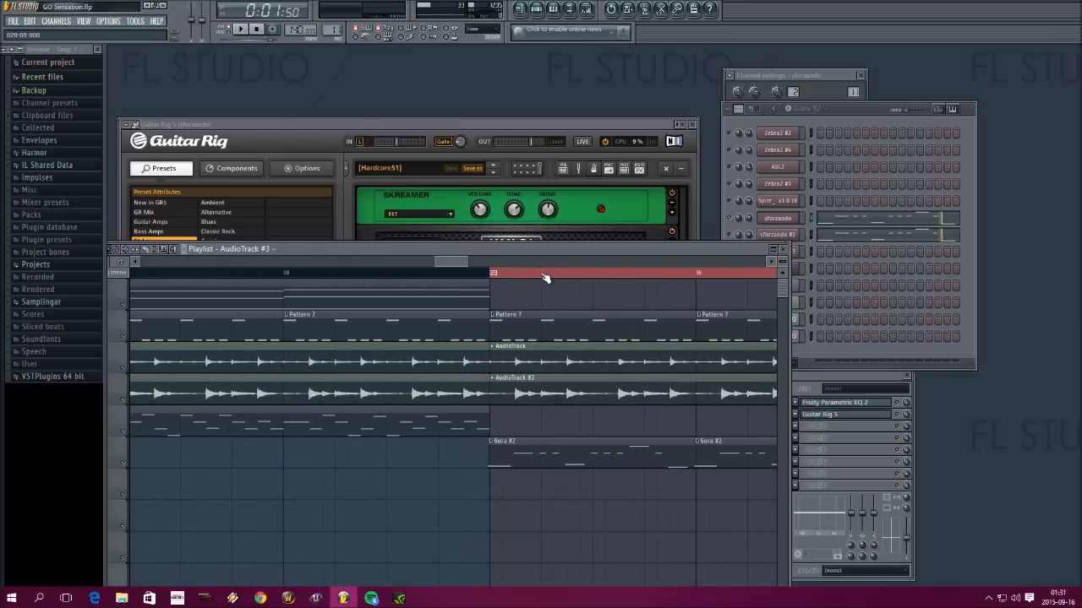
scroll(545, 278, "up", 8)
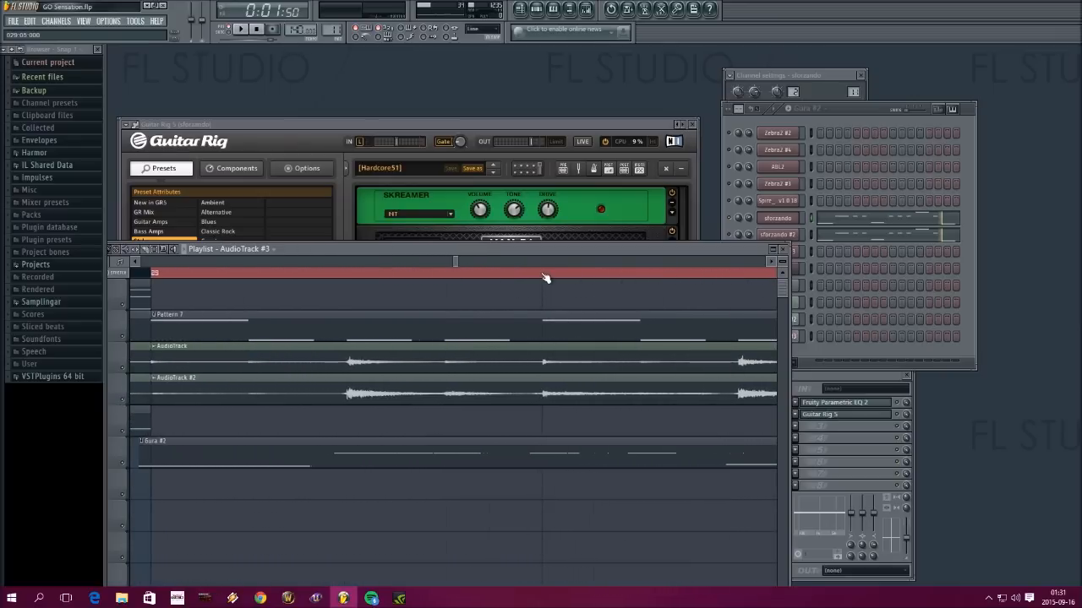
left_click(135, 261)
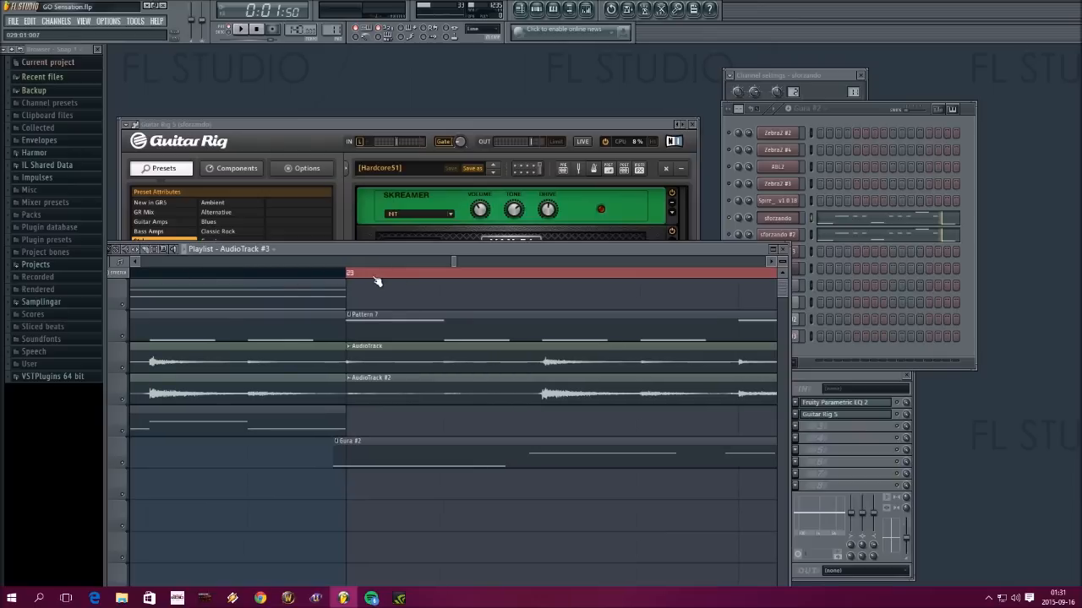
Play Pattern 7 from its Zebra2 piano roll, close the piano roll and take the sforzando channel out of solo
double_click(404, 328)
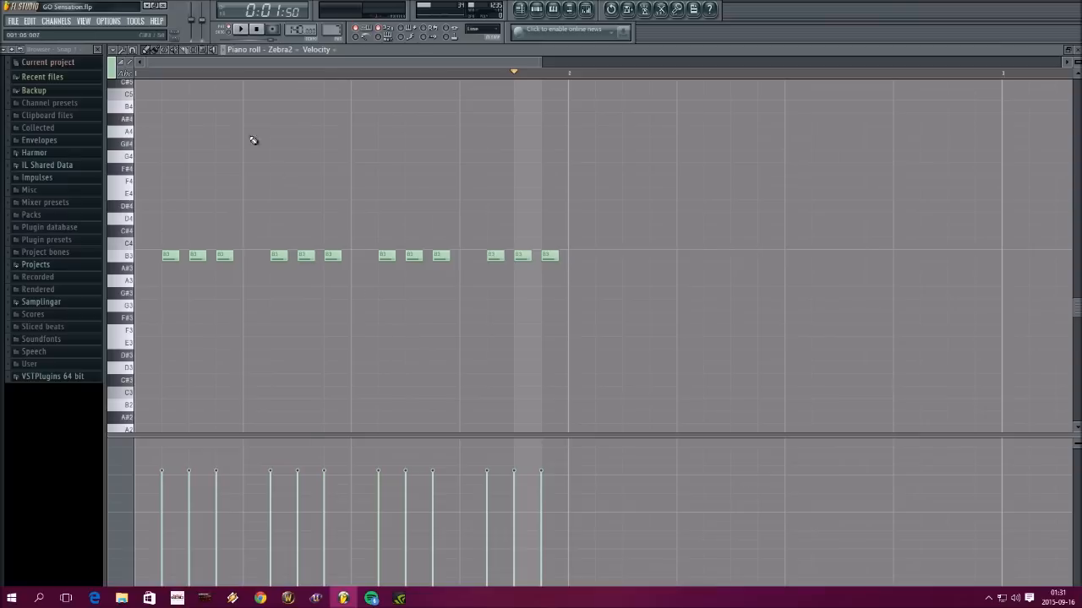
left_click(245, 31)
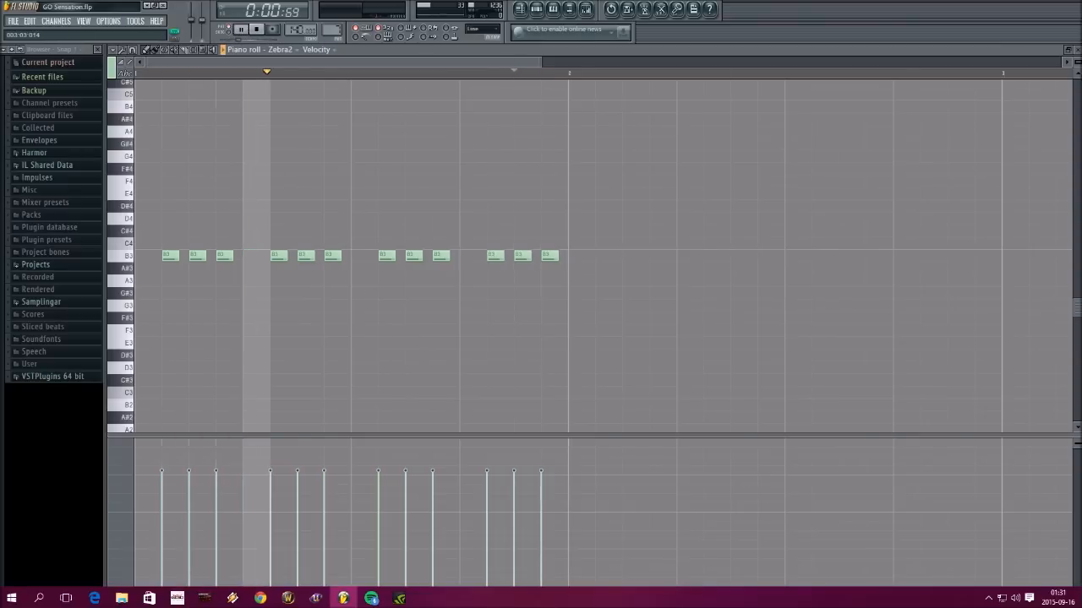
key("Escape")
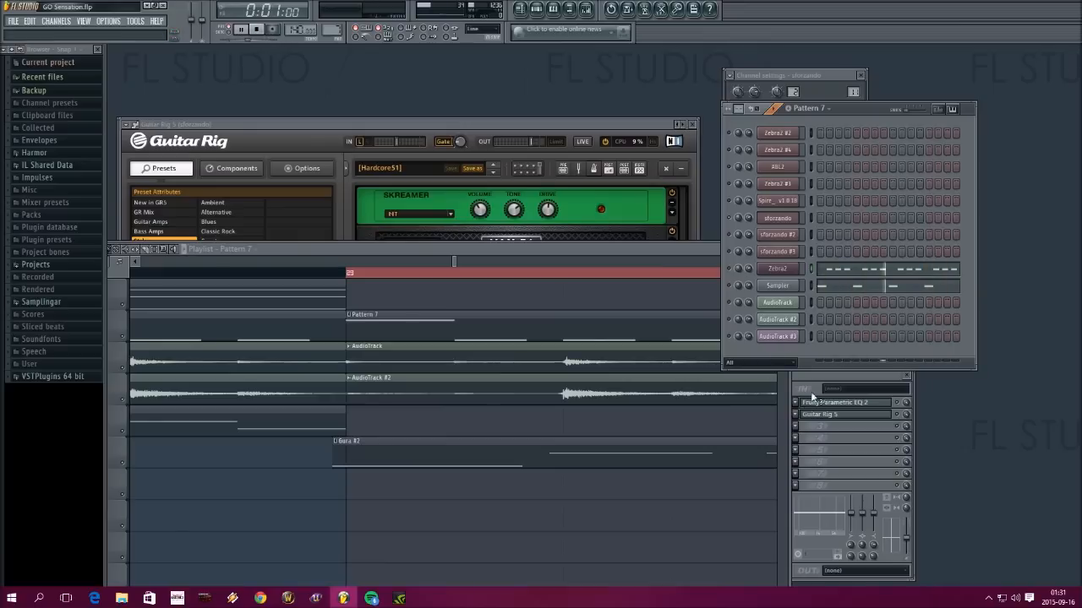
right_click(728, 218)
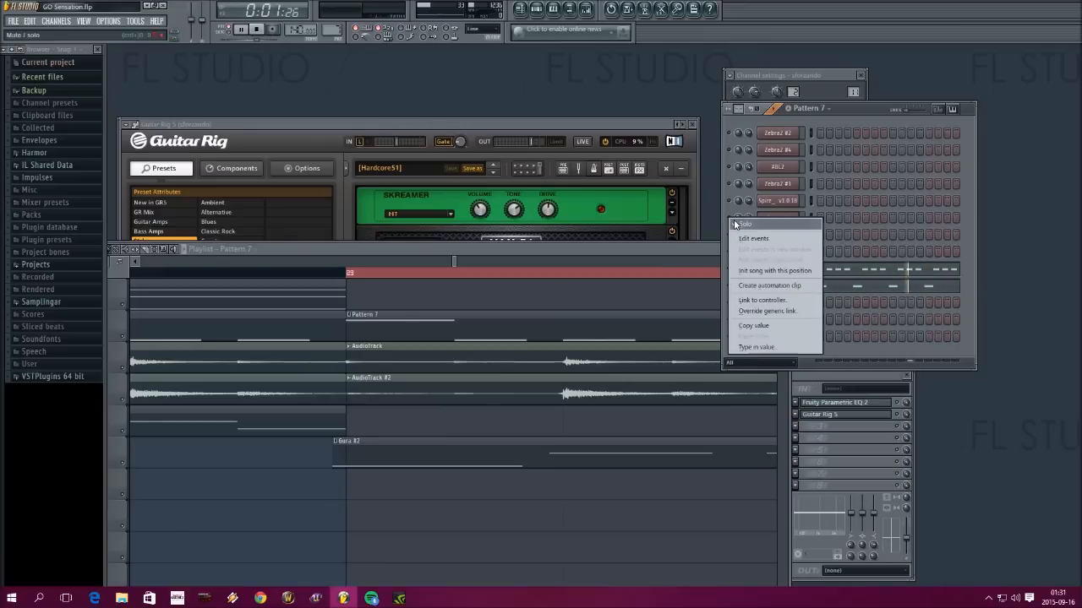
left_click(733, 224)
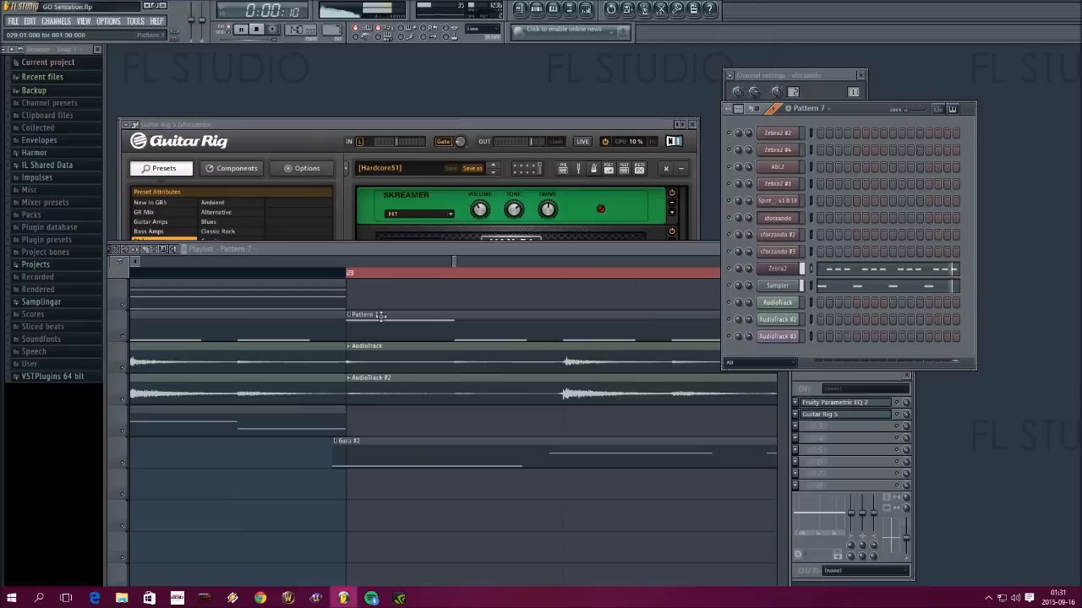
Nudge the first Gura #2 clip slightly earlier, to start at 028:16:020 just ahead of bar 29
left_click(375, 355)
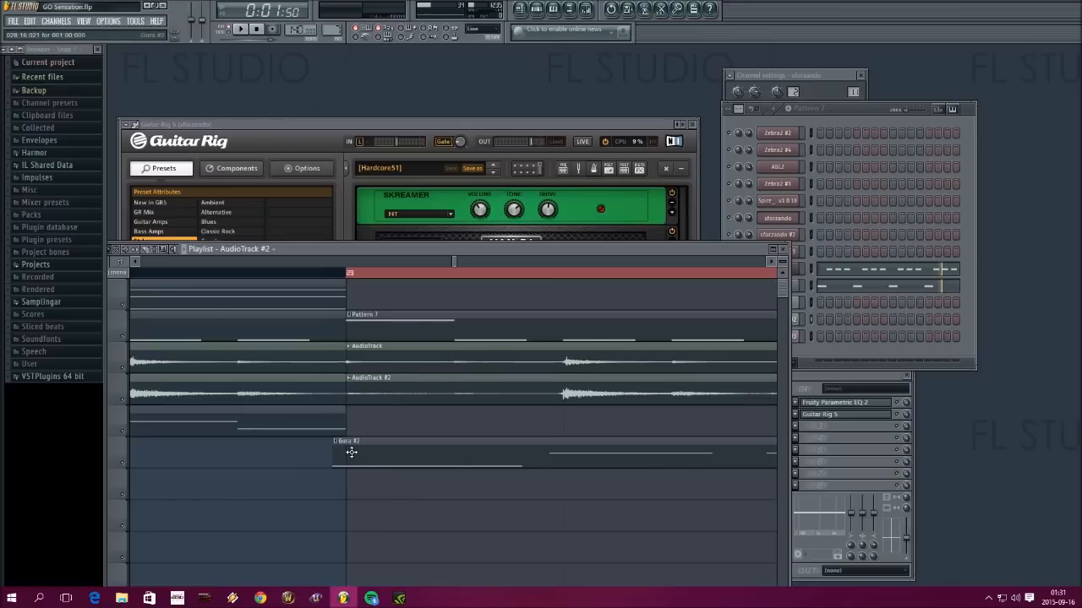
mouse_move(352, 452)
left_mouse_down()
mouse_move(381, 450)
mouse_move(354, 451)
left_mouse_up()
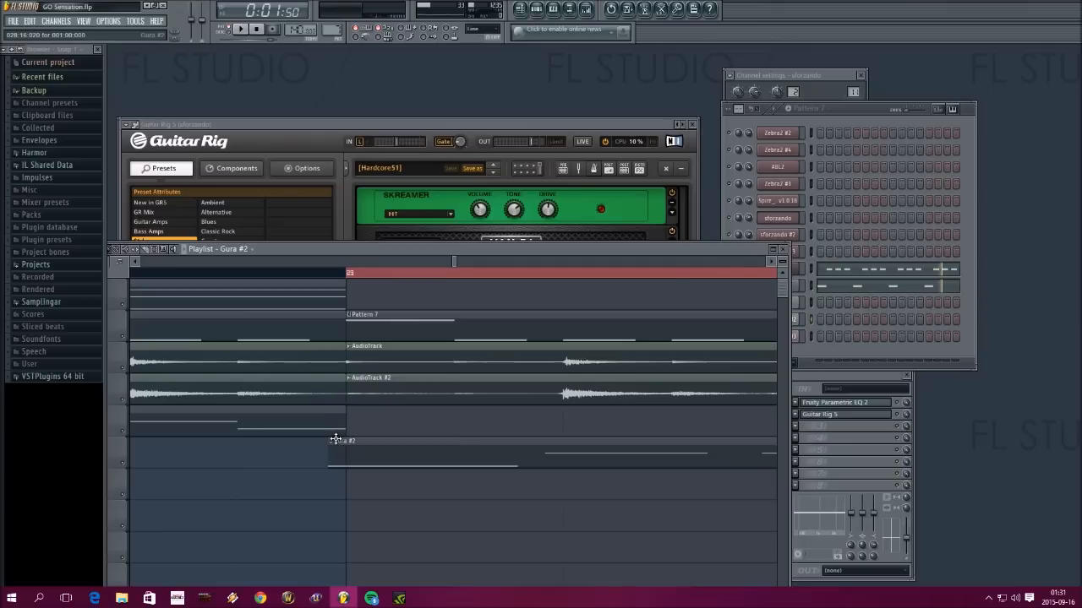
scroll(356, 280, "down", 3)
scroll(355, 280, "down", 4)
scroll(422, 351, "down", 4)
scroll(442, 355, "up", 3)
scroll(463, 364, "up", 1)
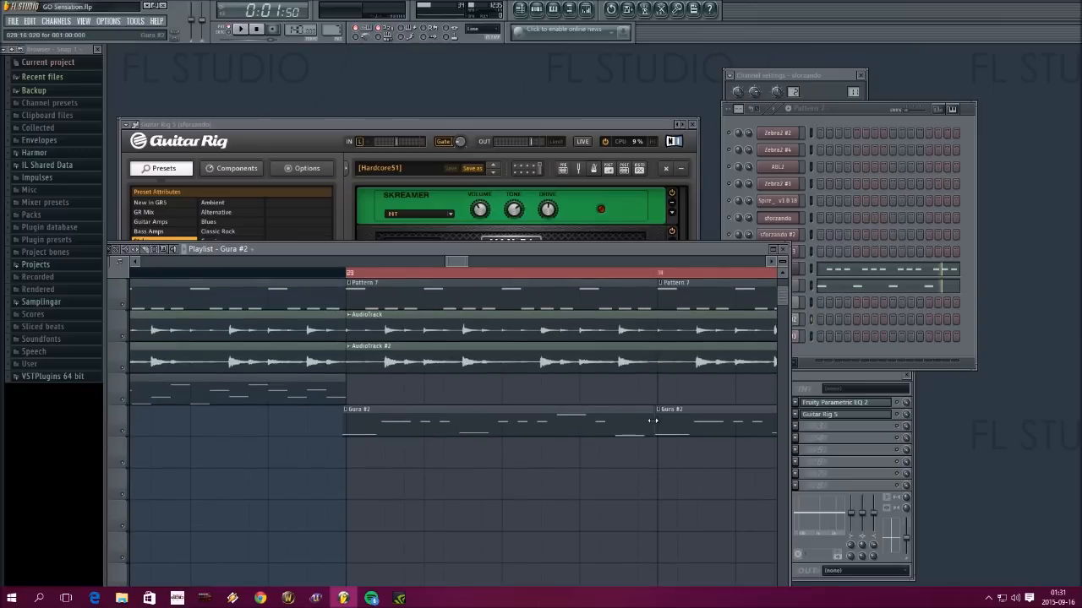
Nudge the first Gura #2 clip slightly later, keeping its start just ahead of bar 29
mouse_move(456, 262)
left_mouse_down()
mouse_move(488, 262)
mouse_move(459, 264)
left_mouse_up()
scroll(276, 271, "up", 5)
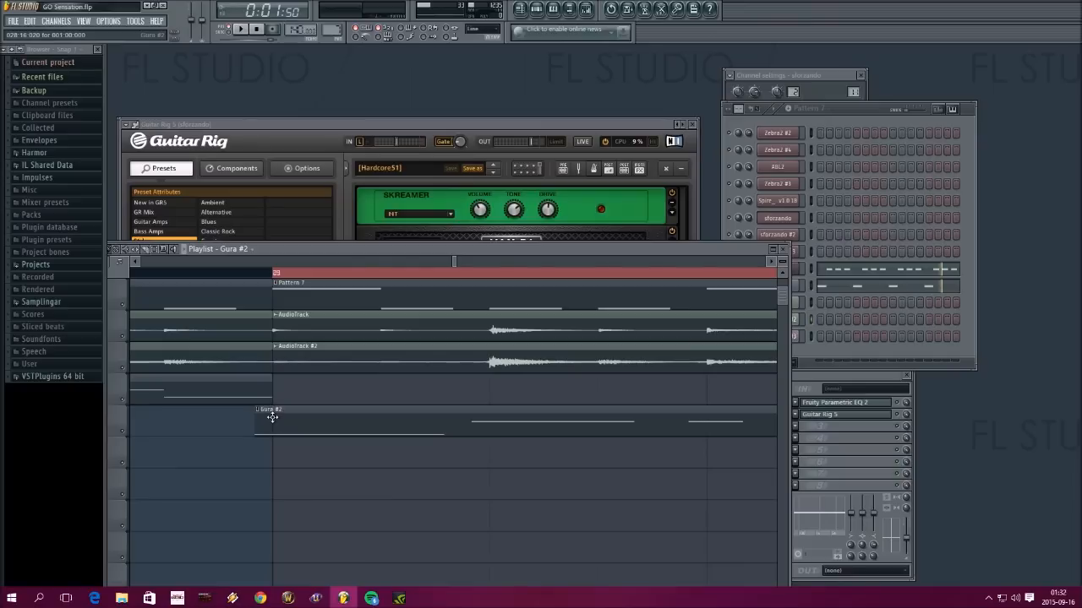
left_click_drag(273, 416, 277, 416)
Examine how the Gura #2 clips line up with the bar lines and Pattern 7 clips between bars 29 and 33
scroll(456, 270, "down", 1)
scroll(456, 272, "down", 3)
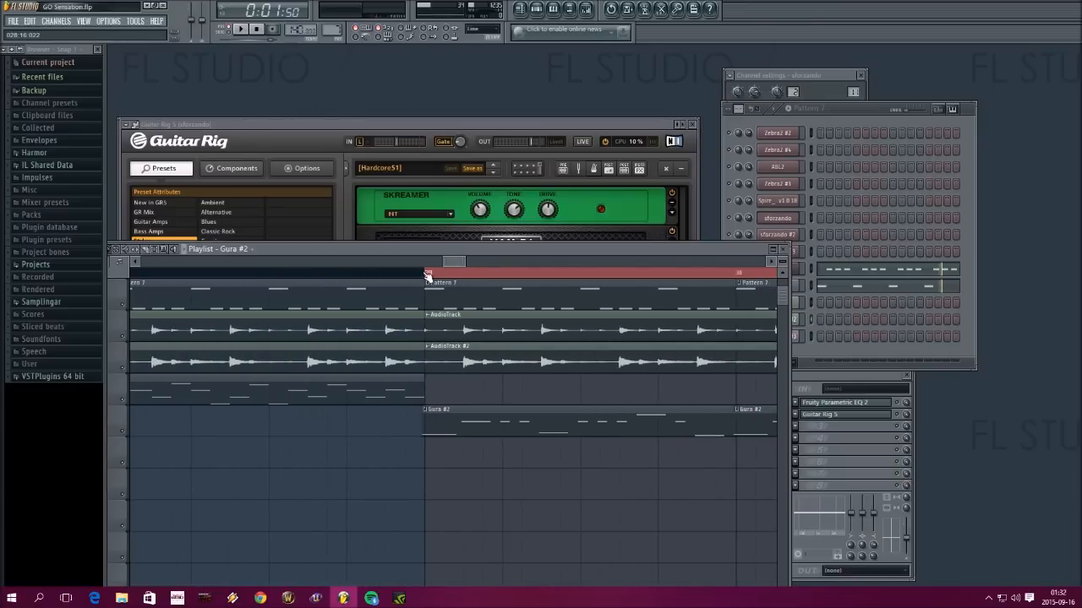
scroll(450, 268, "down", 4)
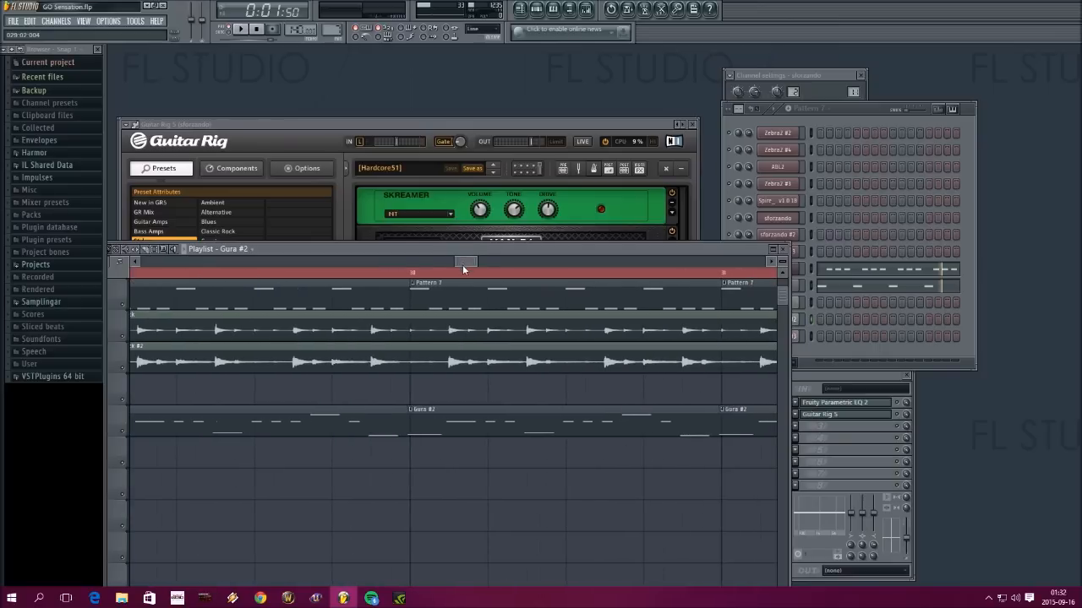
left_click_drag(454, 260, 480, 258)
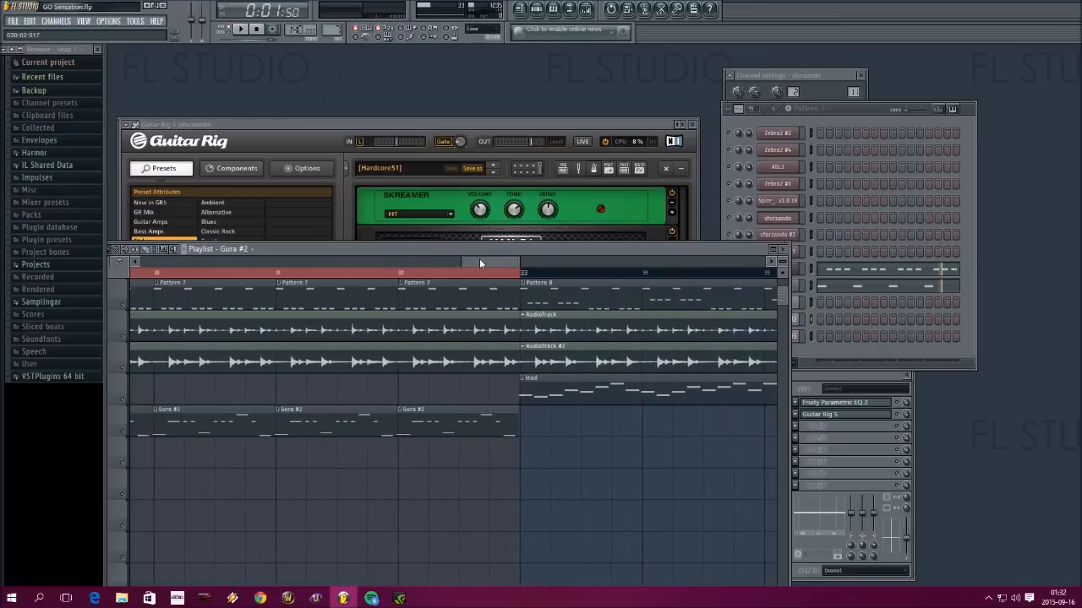
left_click_drag(471, 263, 488, 262)
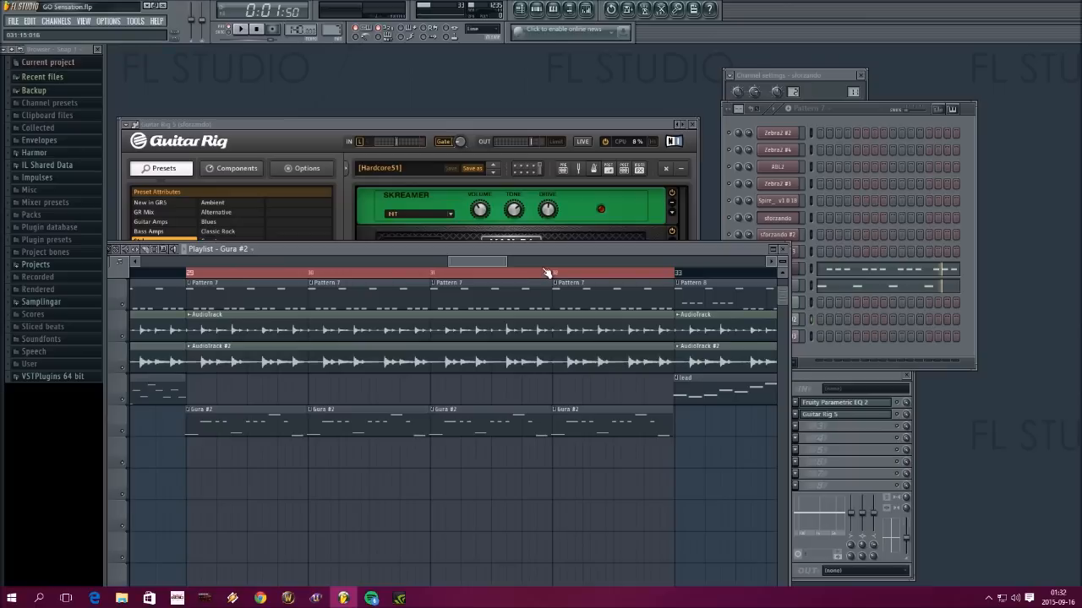
scroll(545, 275, "down", 1)
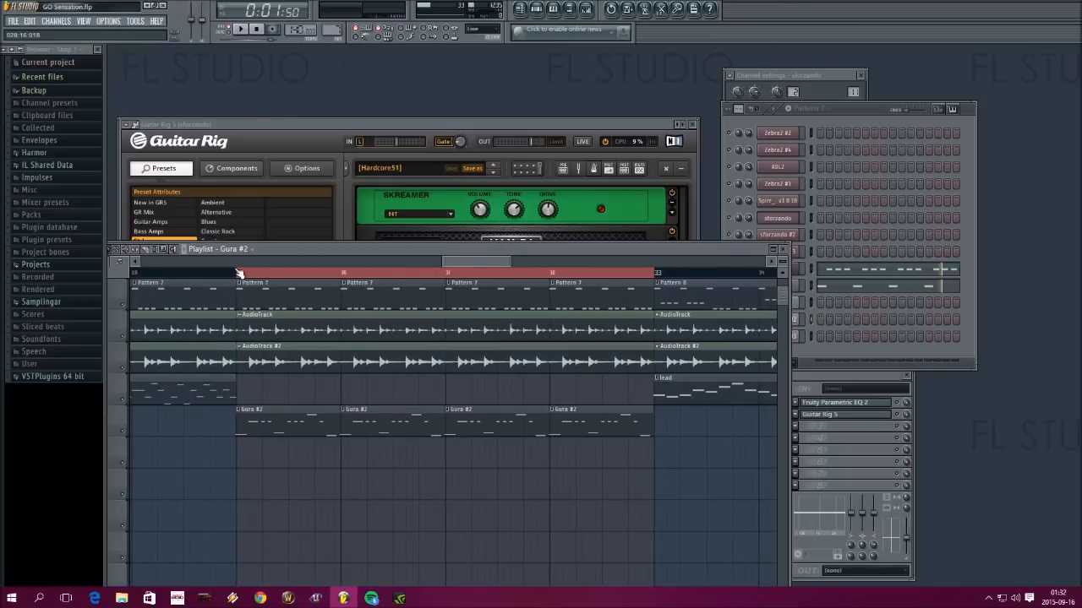
scroll(239, 277, "up", 3)
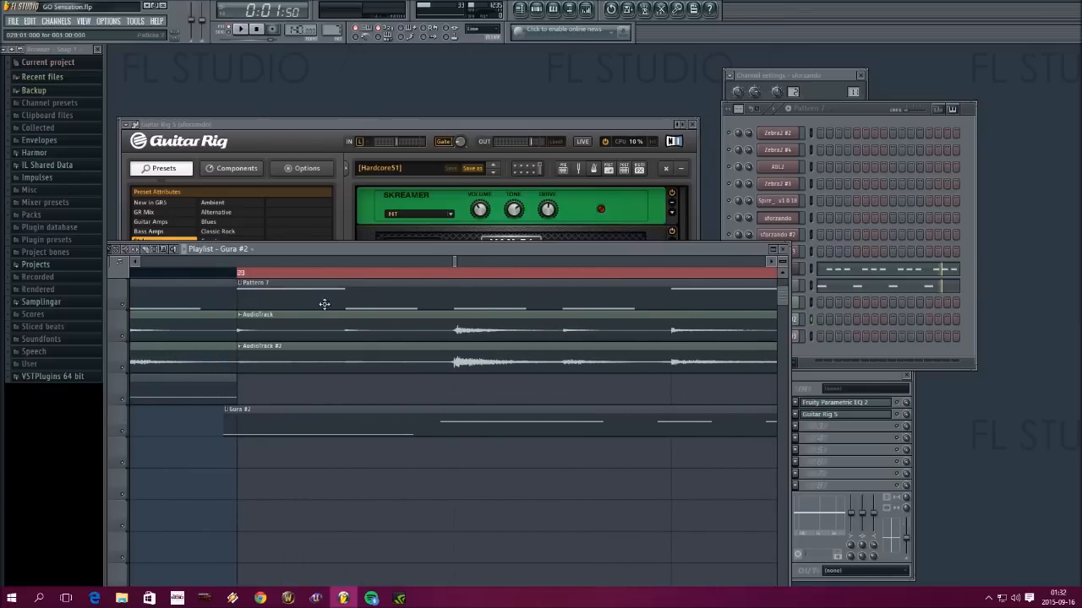
Play the song from bar 29, check the channel rack and mixer levels during playback, and stop it
scroll(278, 276, "down", 5)
left_click(278, 276)
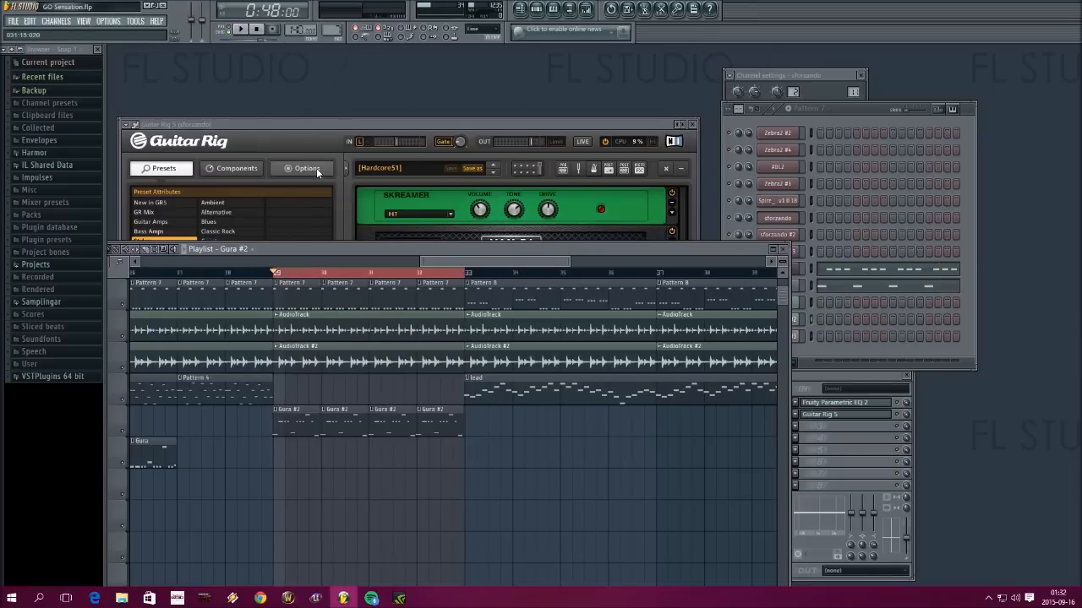
left_click(243, 29)
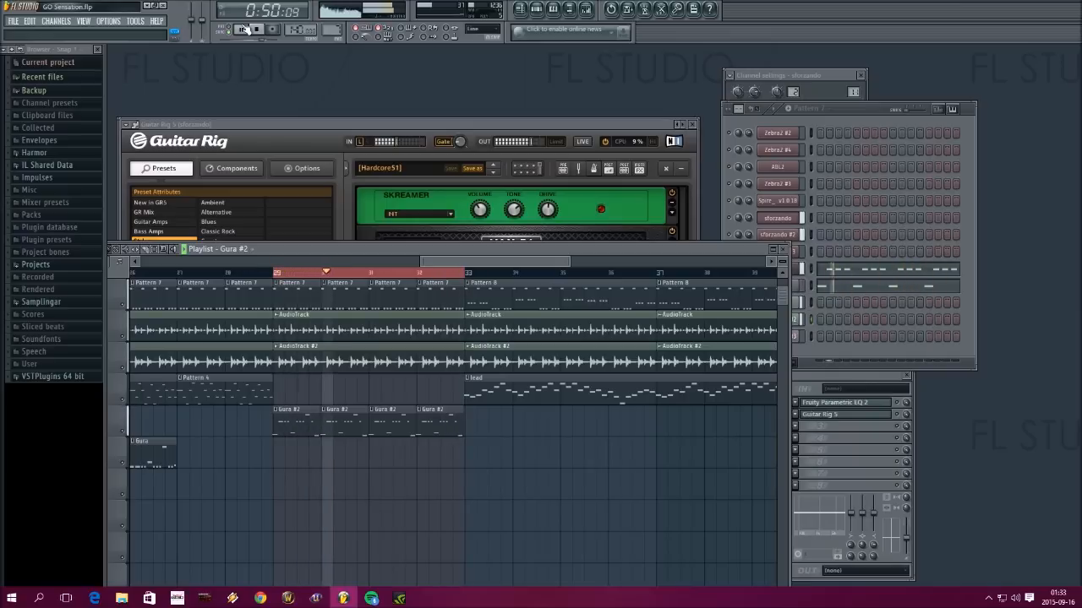
left_click(767, 120)
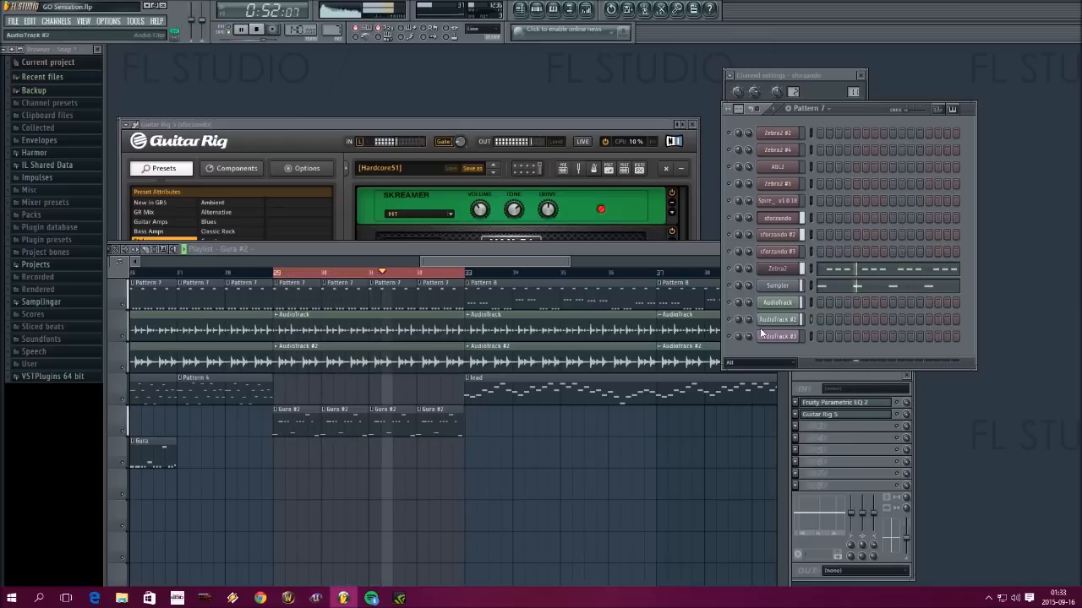
key("F9")
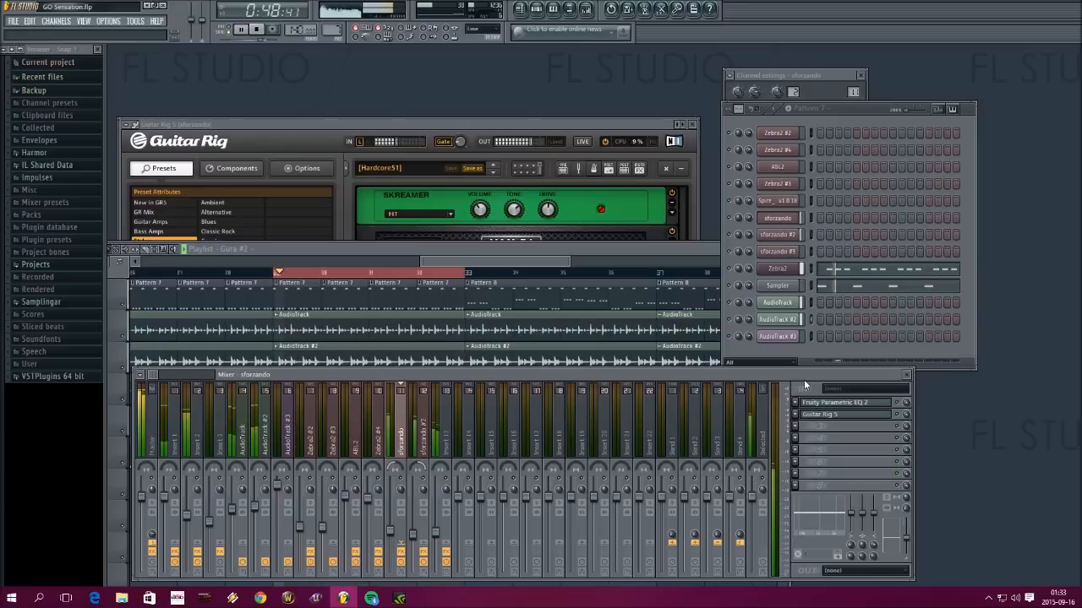
left_click(245, 30)
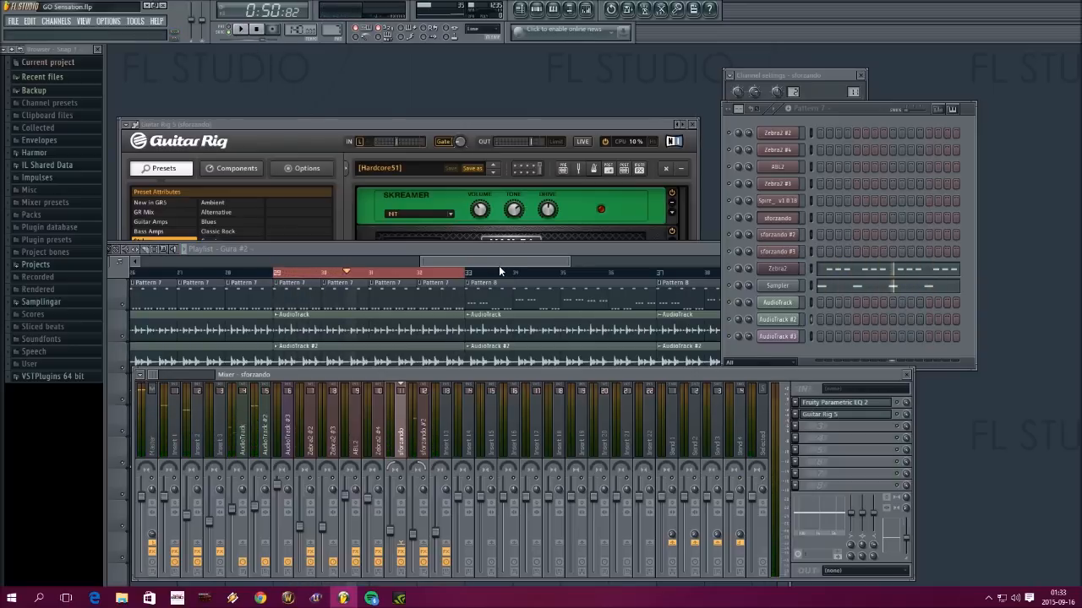
Compare the start of the first Gura #2 clip with the bar 29 line, both close up and across bars 26 to 35
left_click_drag(498, 263, 456, 265)
scroll(441, 271, "up", 3)
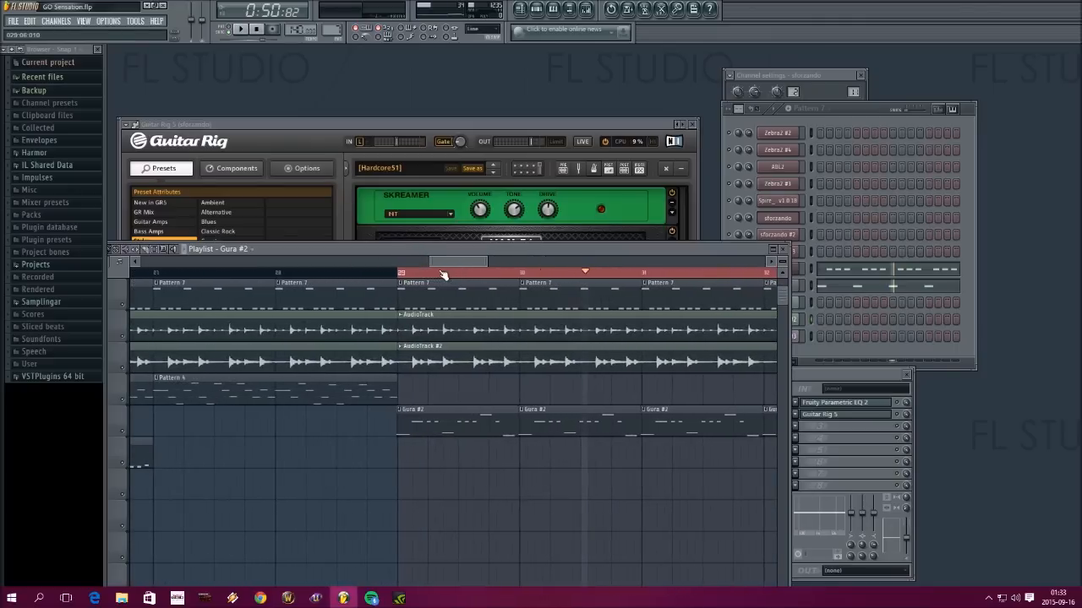
scroll(450, 259, "up", 1)
scroll(447, 260, "up", 4)
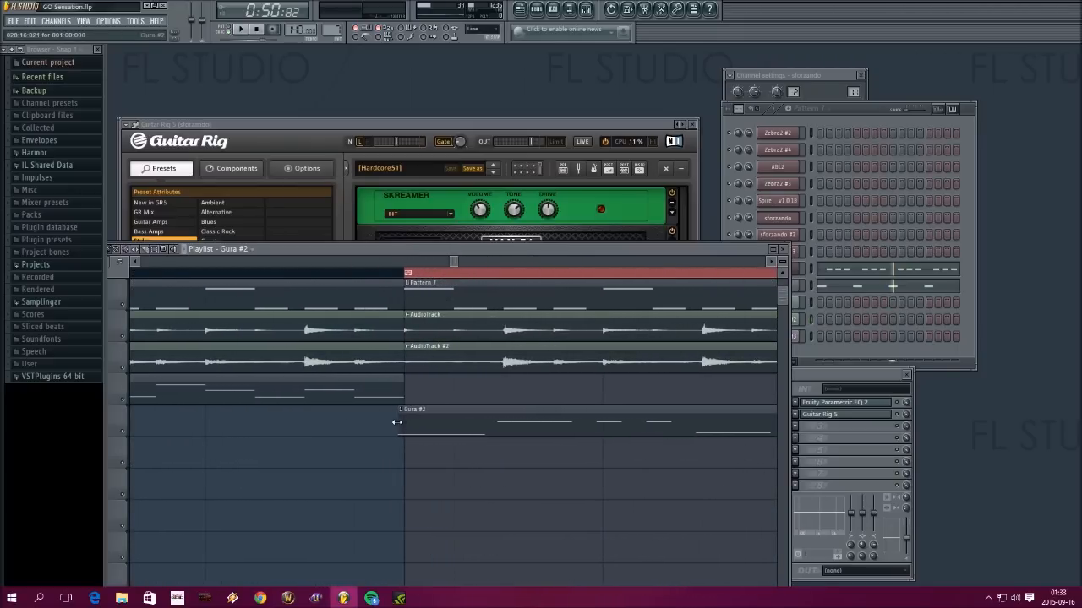
scroll(416, 281, "up", 2)
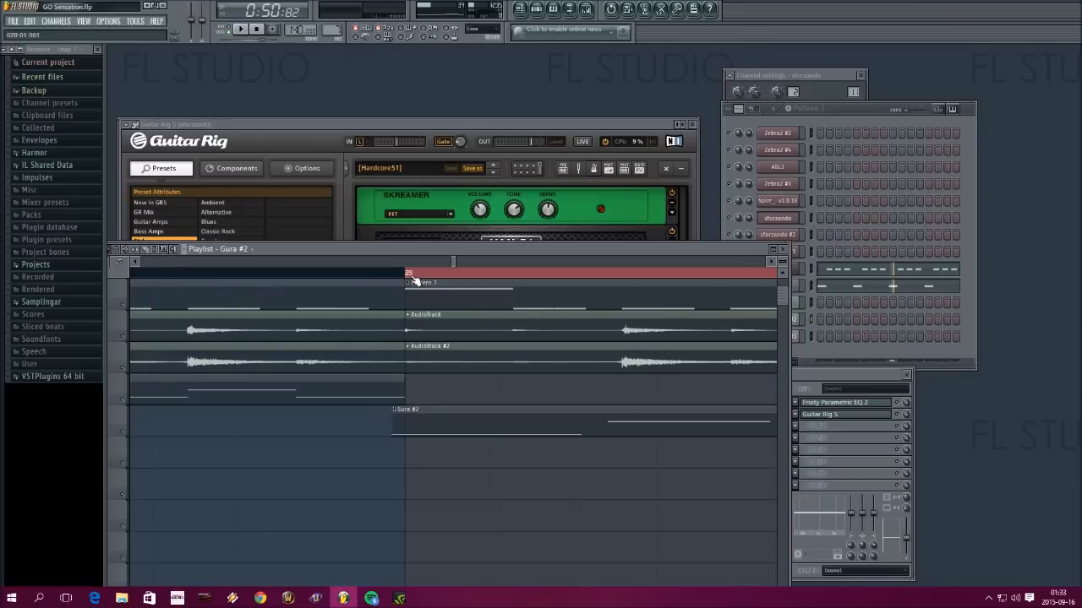
scroll(419, 280, "down", 4)
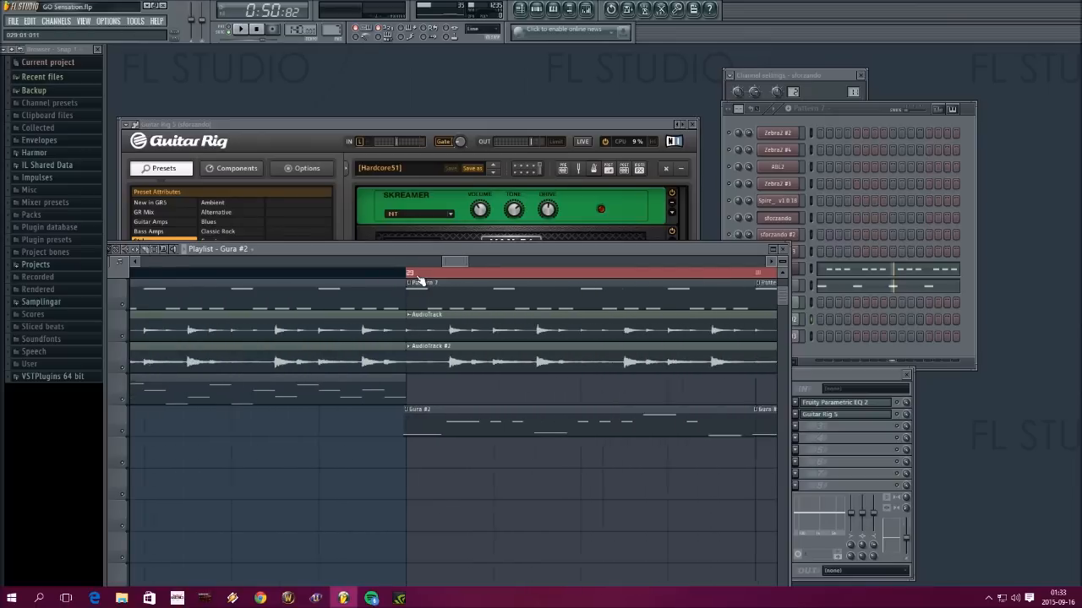
scroll(418, 280, "down", 1)
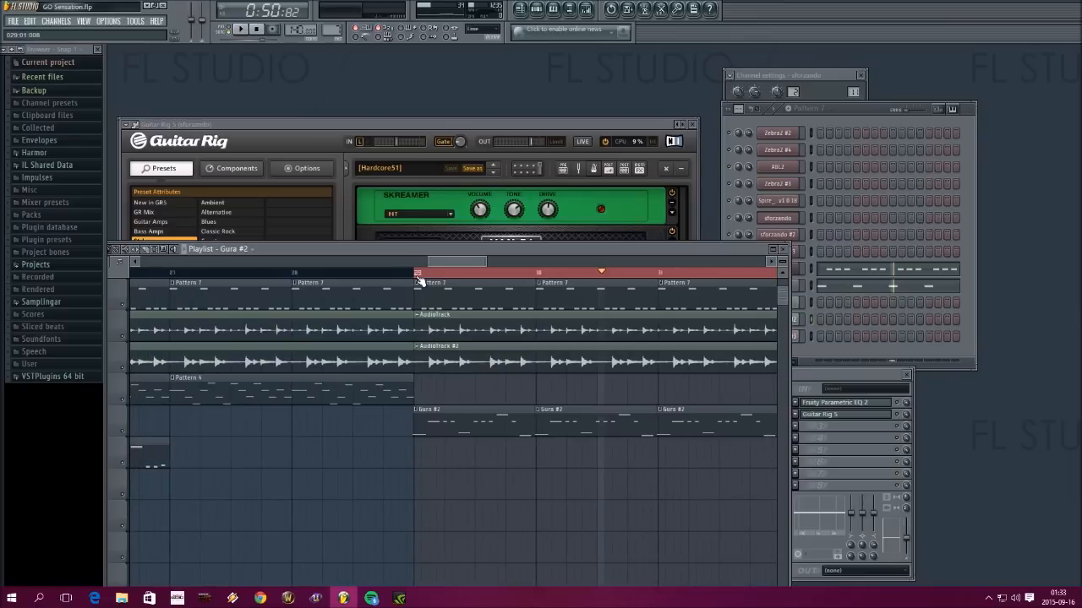
scroll(418, 280, "up", 3)
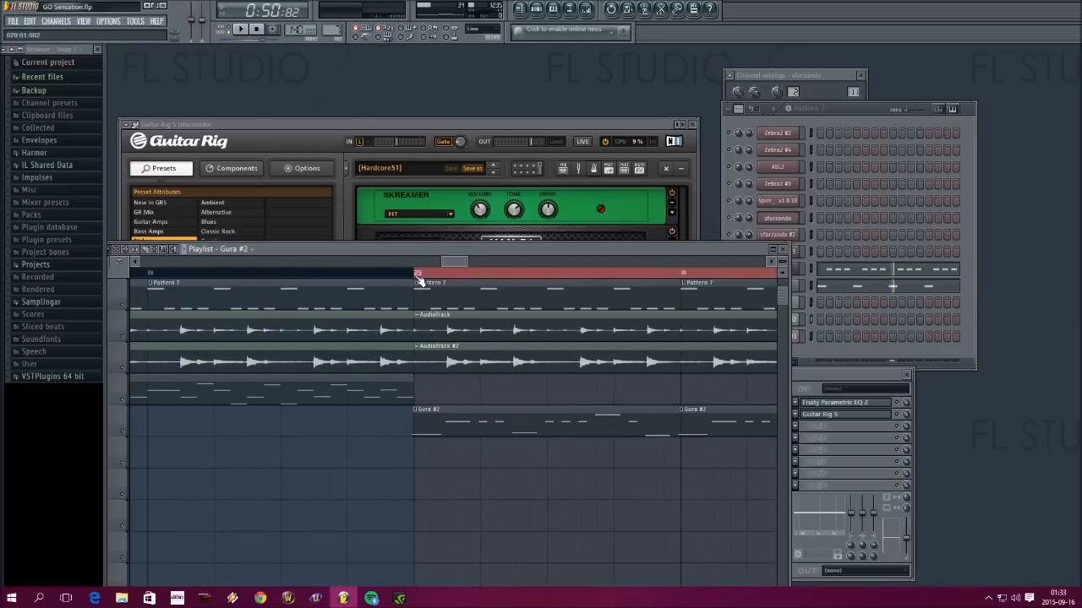
scroll(419, 280, "up", 5)
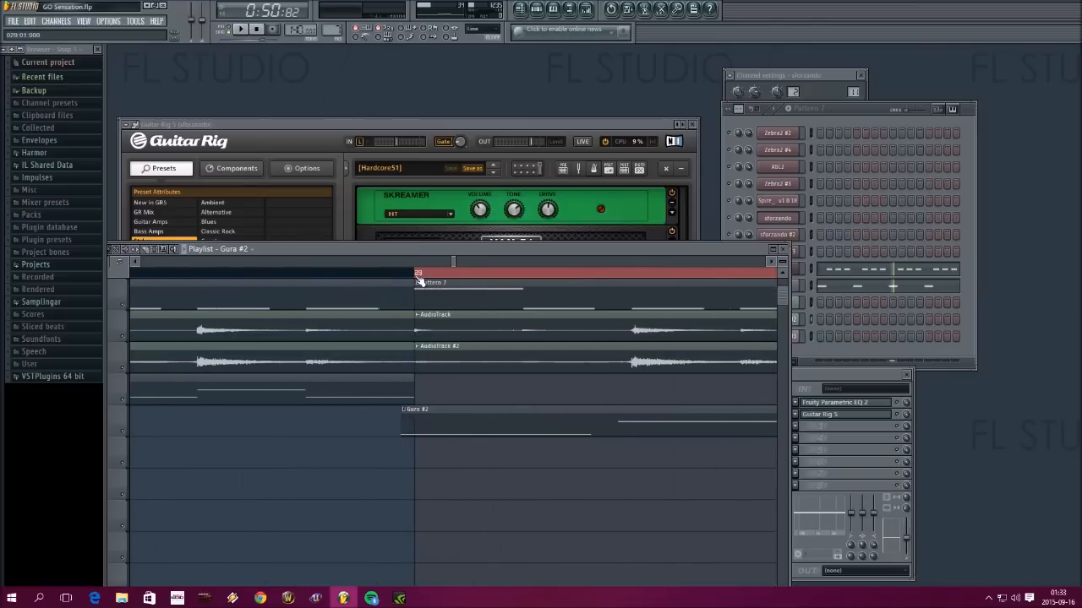
scroll(419, 280, "down", 6)
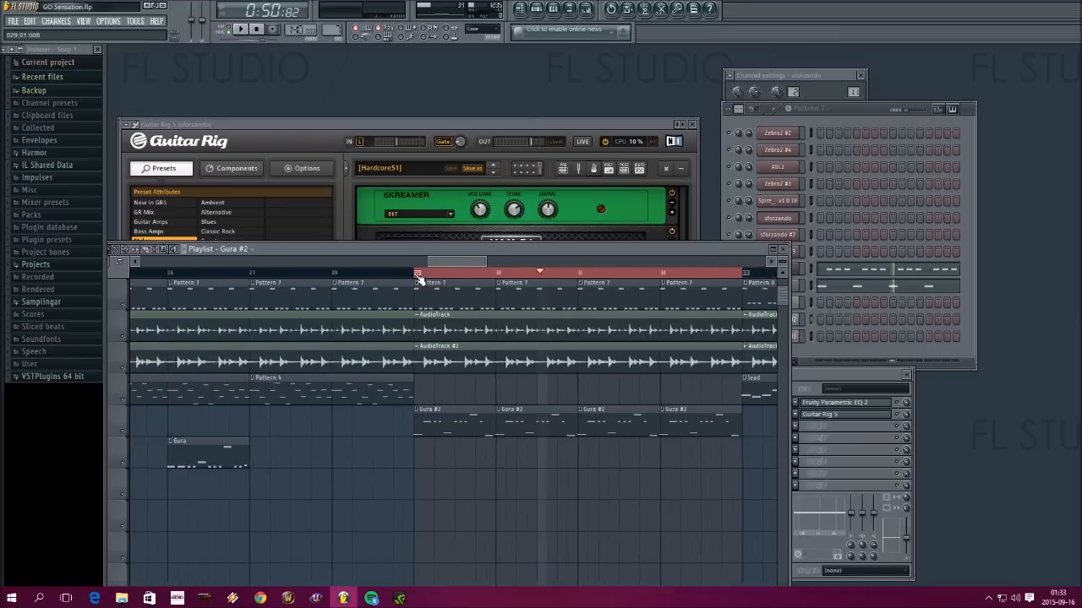
scroll(420, 280, "up", 6)
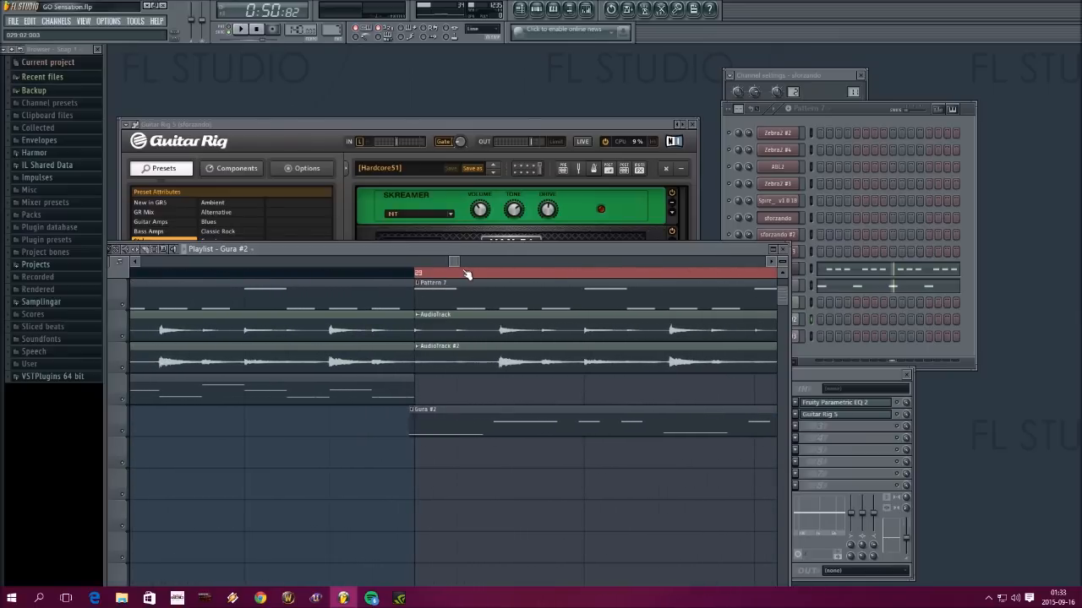
scroll(452, 277, "down", 5)
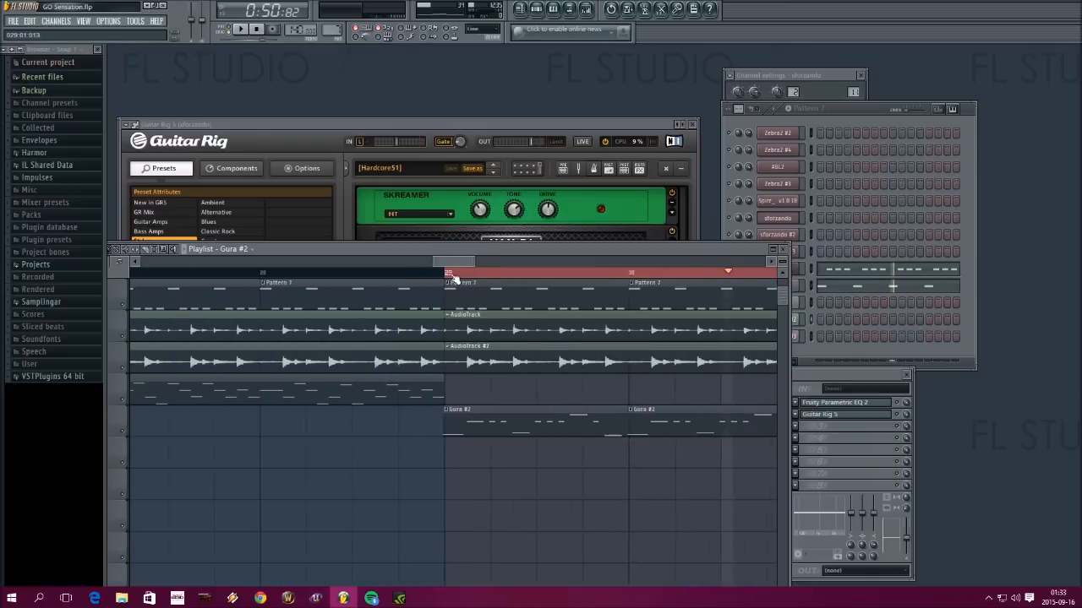
left_click_drag(461, 260, 505, 276)
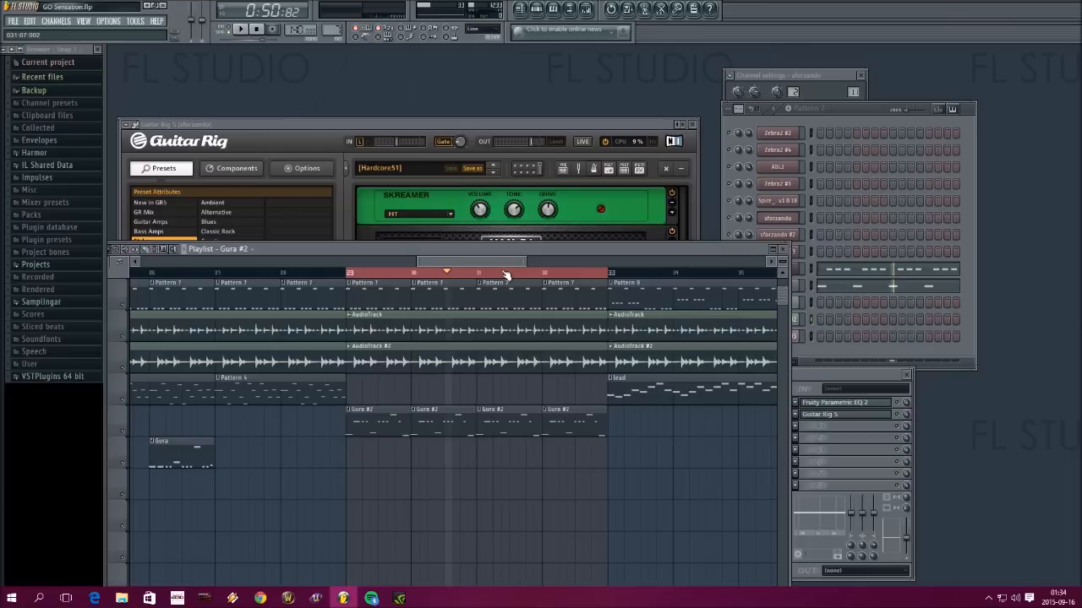
double_click(505, 276)
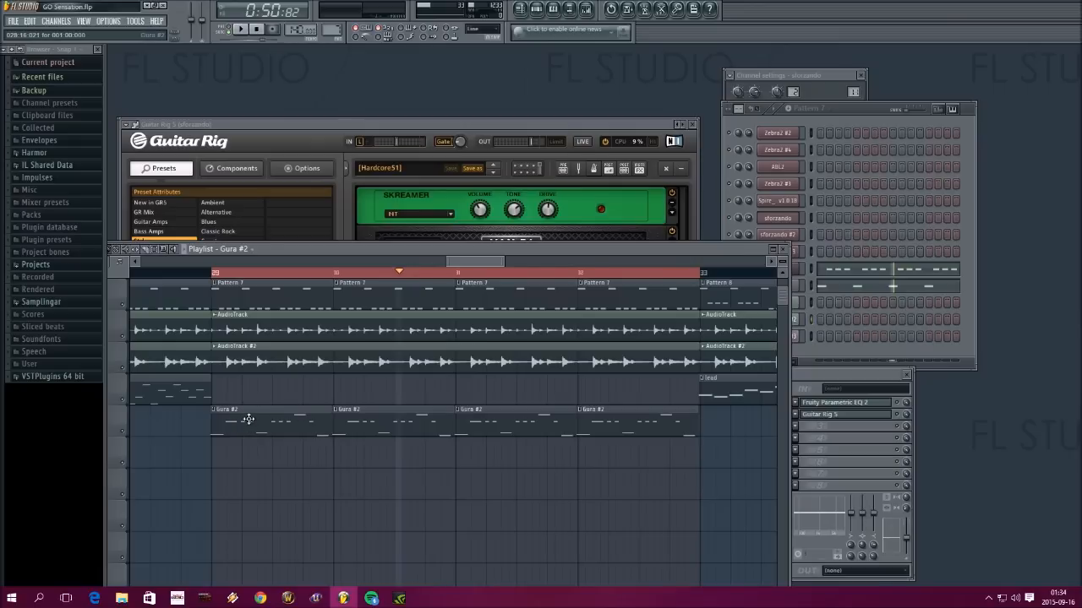
Delete the three Gura #2 clips in bars 30 to 32, keeping only the first one at bar 29
right_click(379, 419)
right_click(507, 422)
right_click(658, 425)
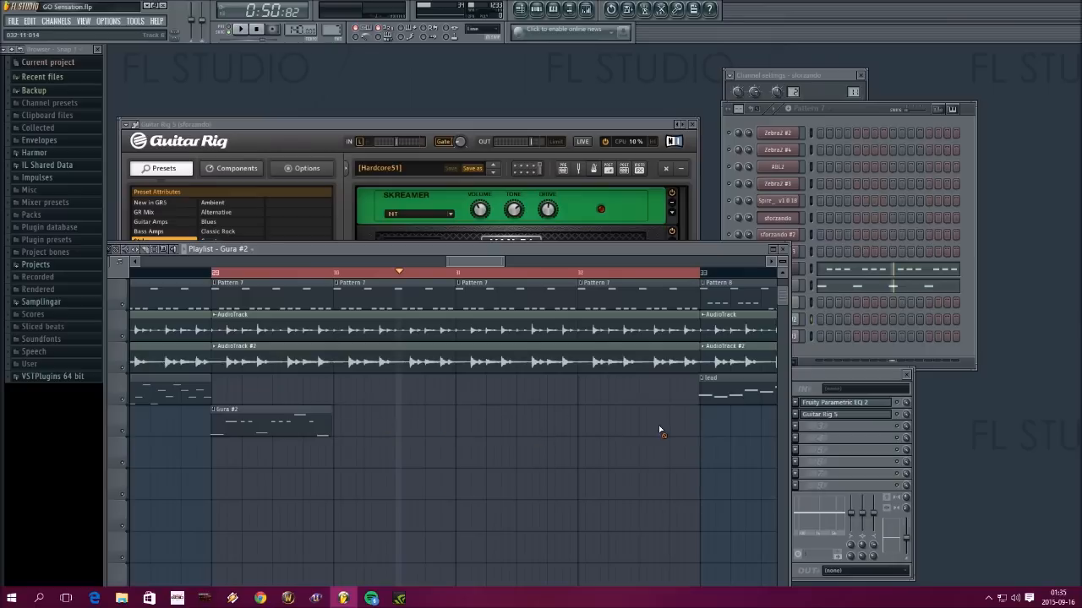
Duplicate all sforzando notes of the Gura #2 pattern until the one-bar riff fills four bars, and review the repeated notes and velocities
double_click(278, 425)
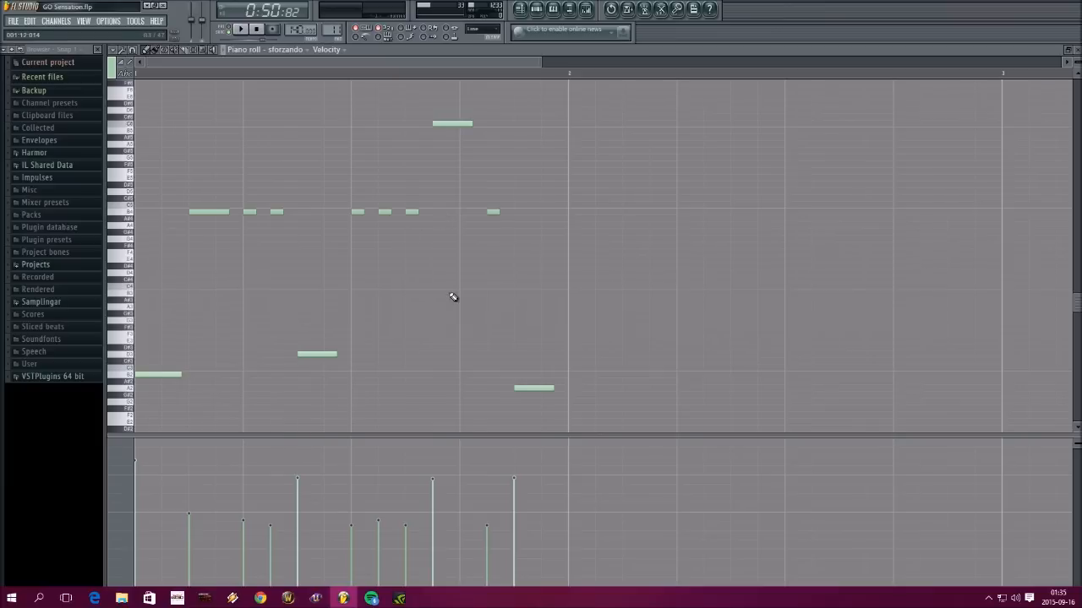
key("ctrl+a")
left_click_drag(222, 213, 663, 223)
key("ctrl+a")
left_click_drag(207, 213, 1067, 230)
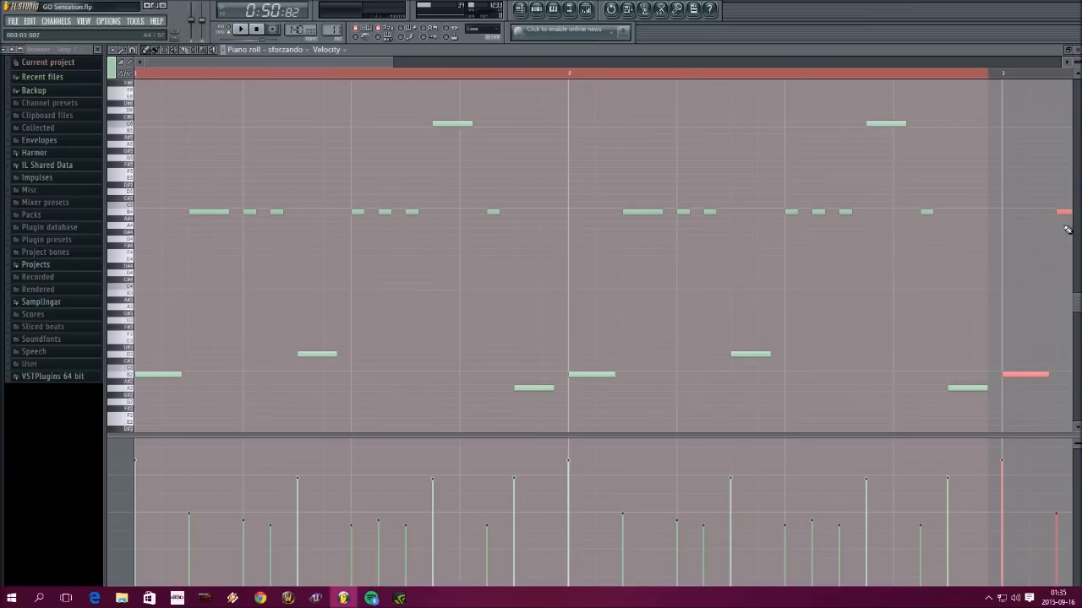
left_click(1075, 49)
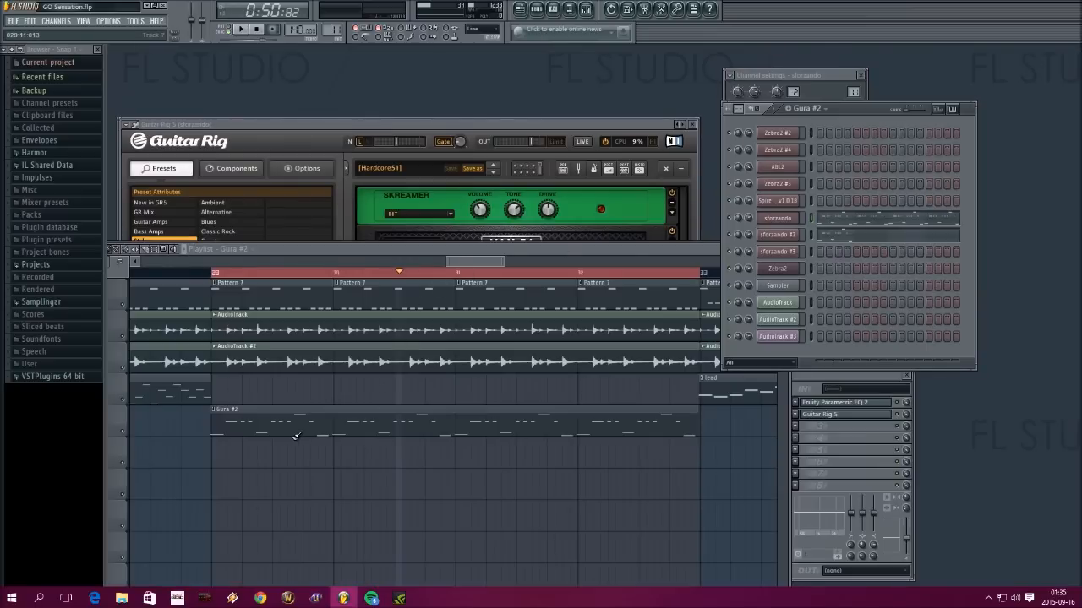
double_click(463, 432)
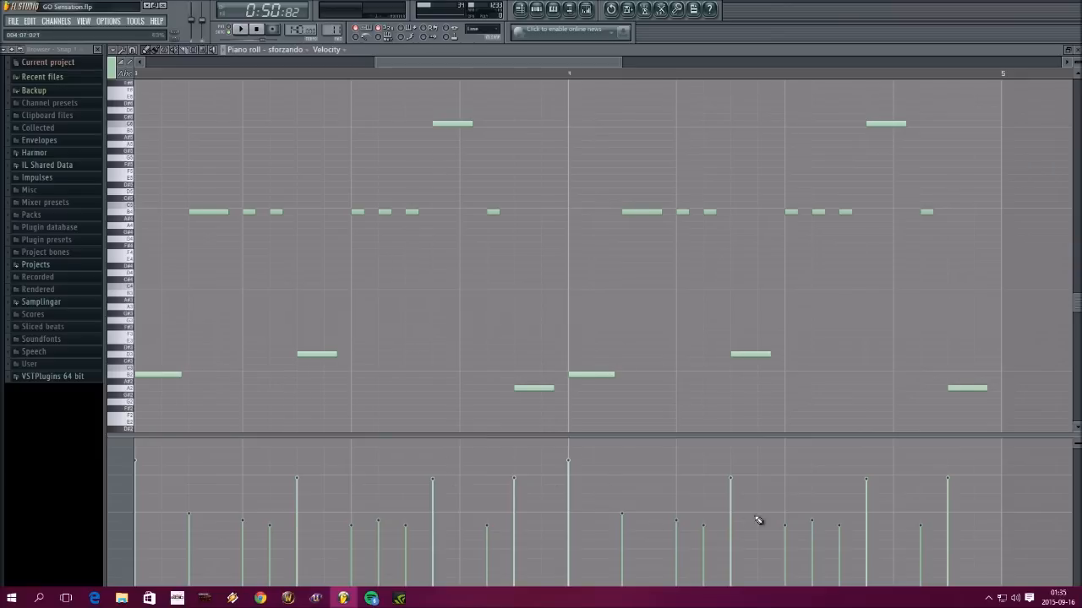
left_click_drag(561, 61, 300, 61)
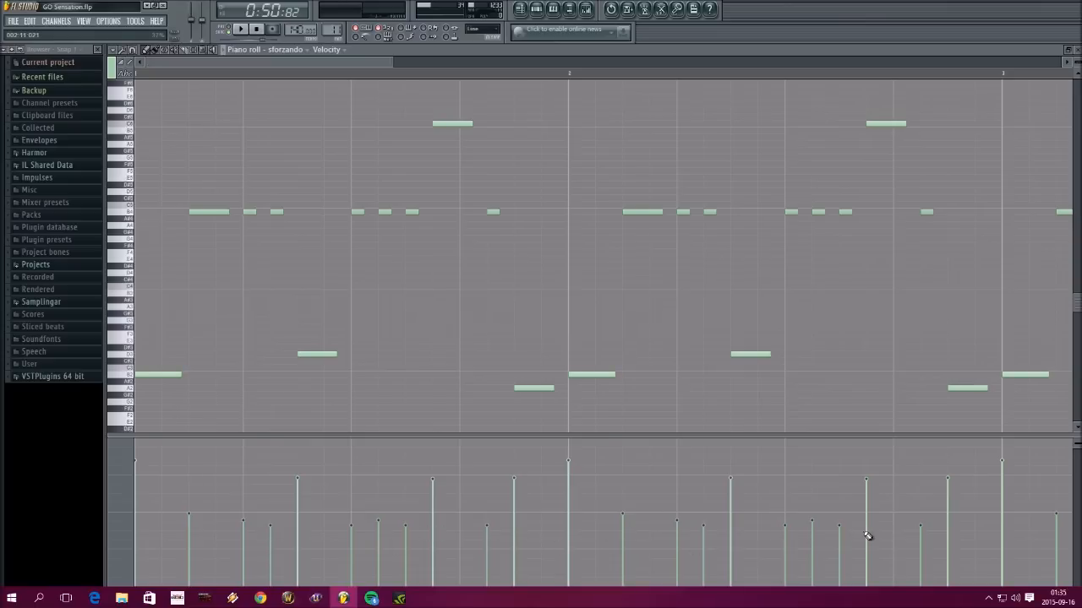
left_click_drag(362, 63, 669, 74)
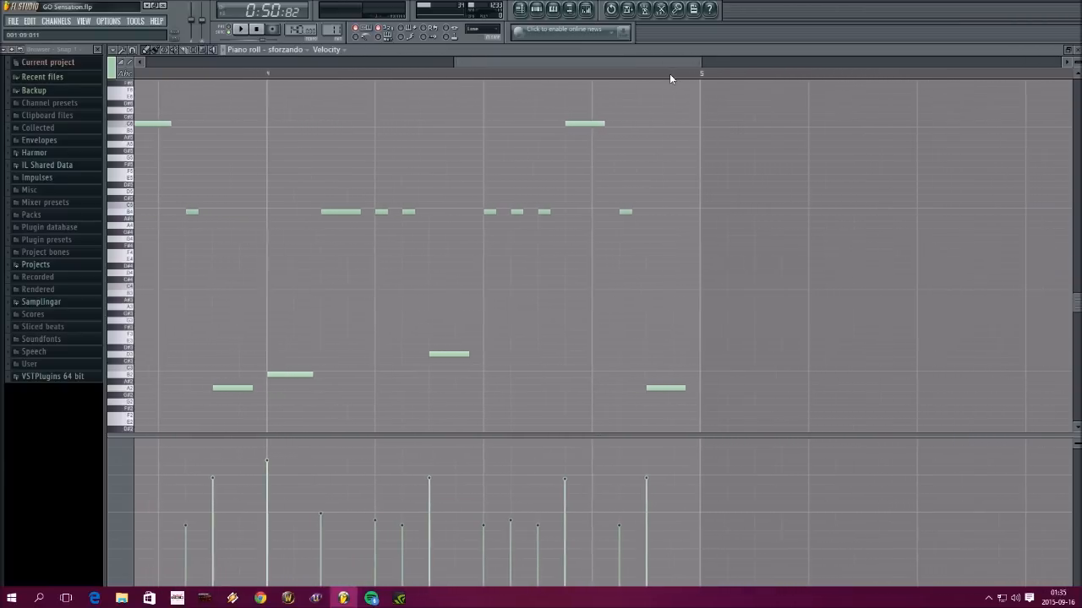
left_click(1077, 50)
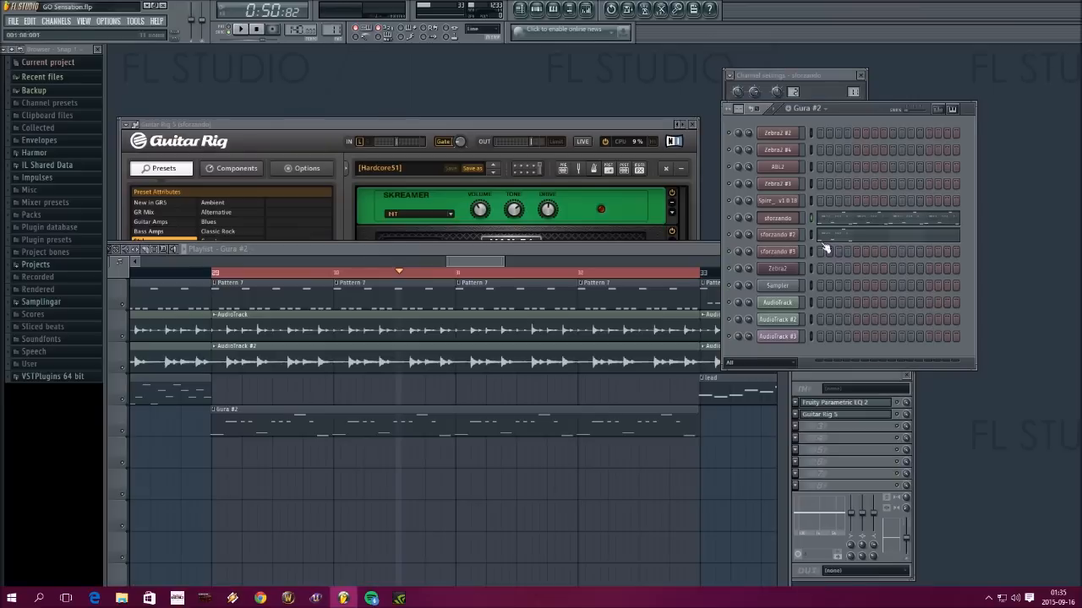
Delete the duplicated sforzando notes in bars 2 to 4 of the Gura #2 pattern, keeping only the original bar
right_click(777, 218)
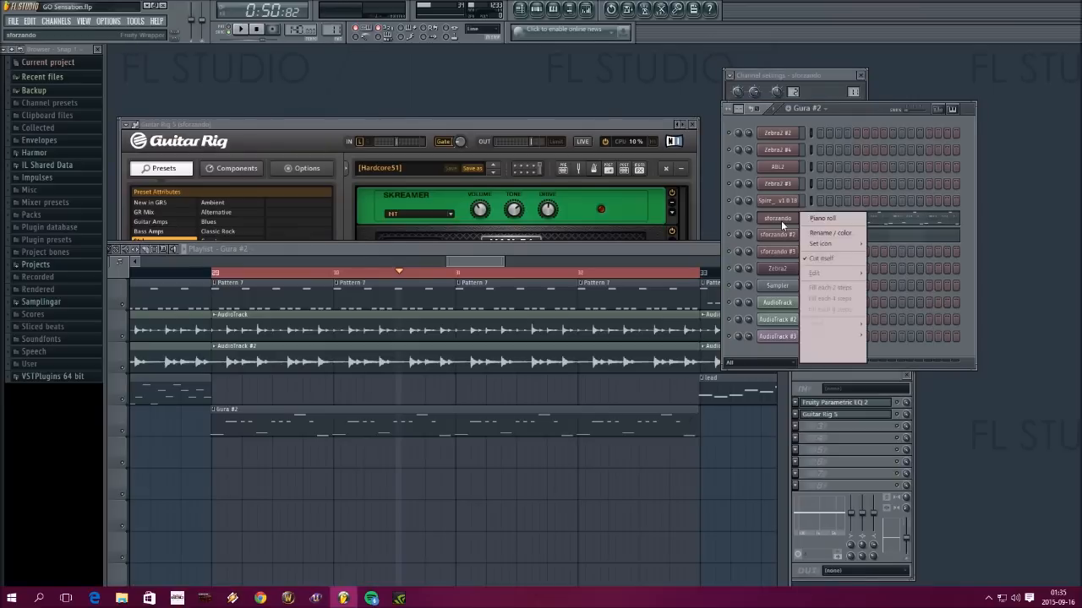
left_click(837, 219)
scroll(555, 73, "down", 6)
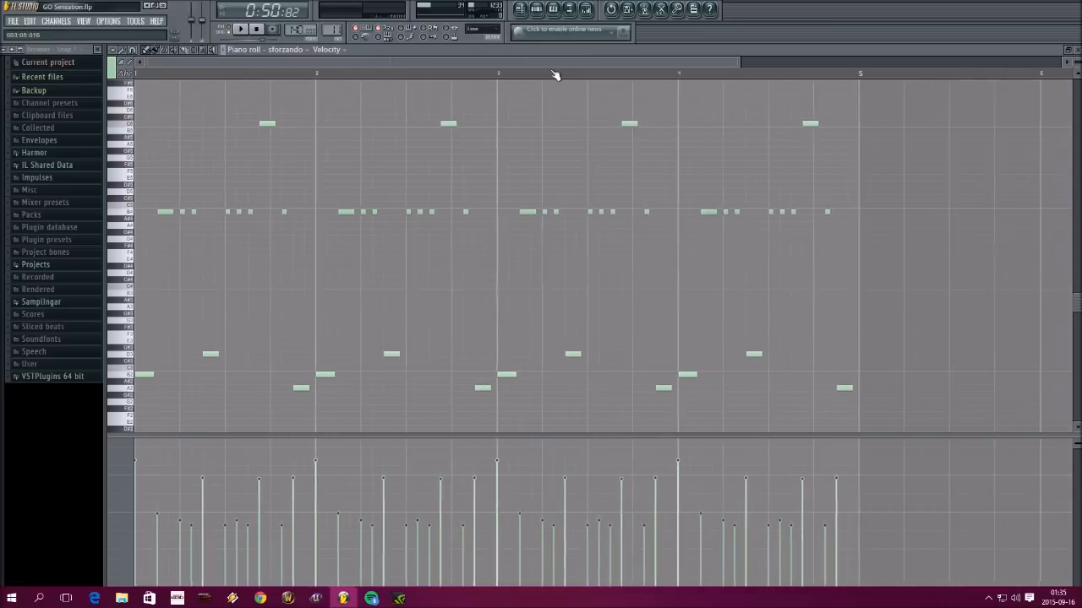
left_click_drag(674, 405, 265, 106)
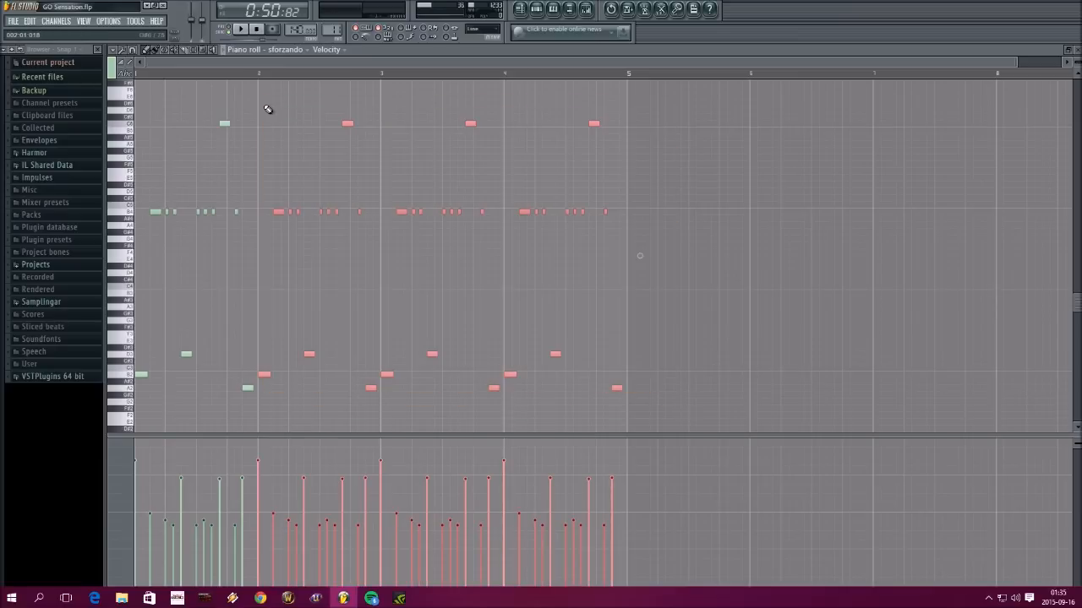
key("Delete")
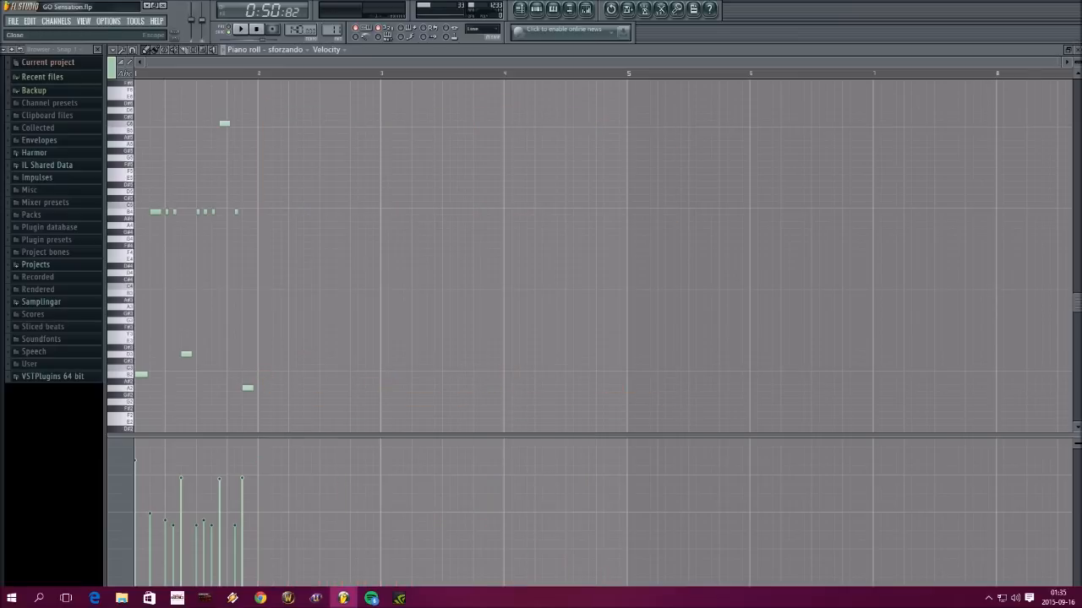
left_click(1067, 49)
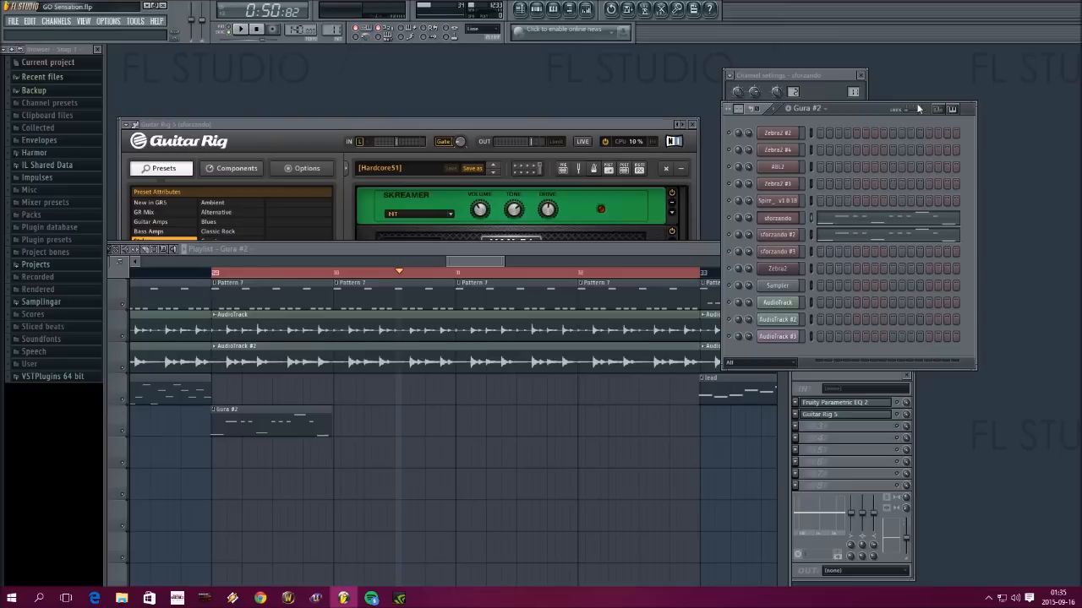
Place three consecutive Gura #2 clips after the first one on Track 6, starting slightly behind bar 30, and inspect their offset
left_click(309, 418)
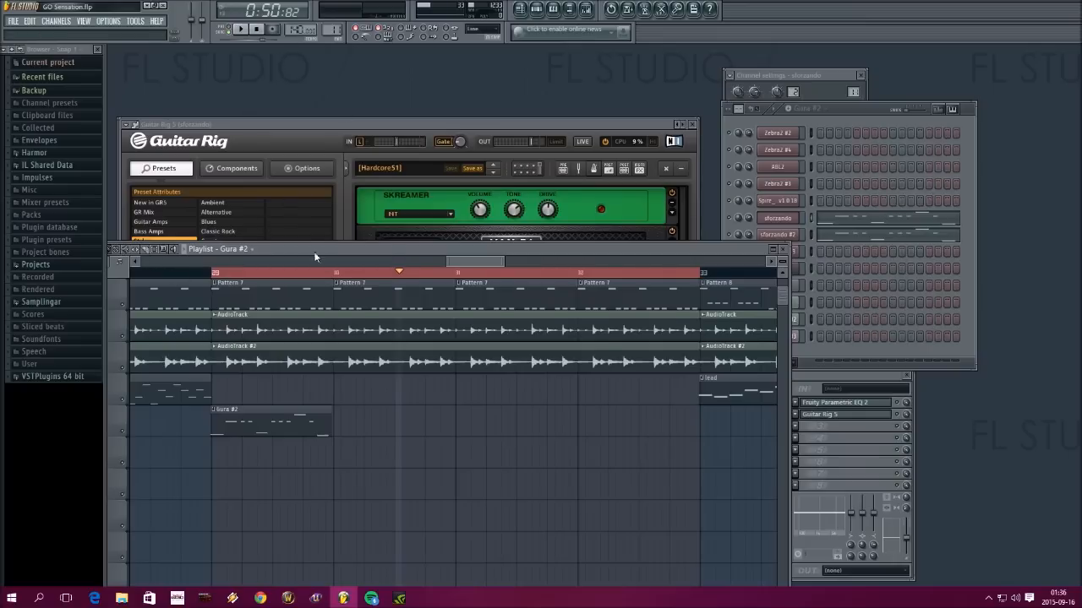
left_click_drag(124, 254, 196, 253)
left_click_drag(414, 421, 717, 425)
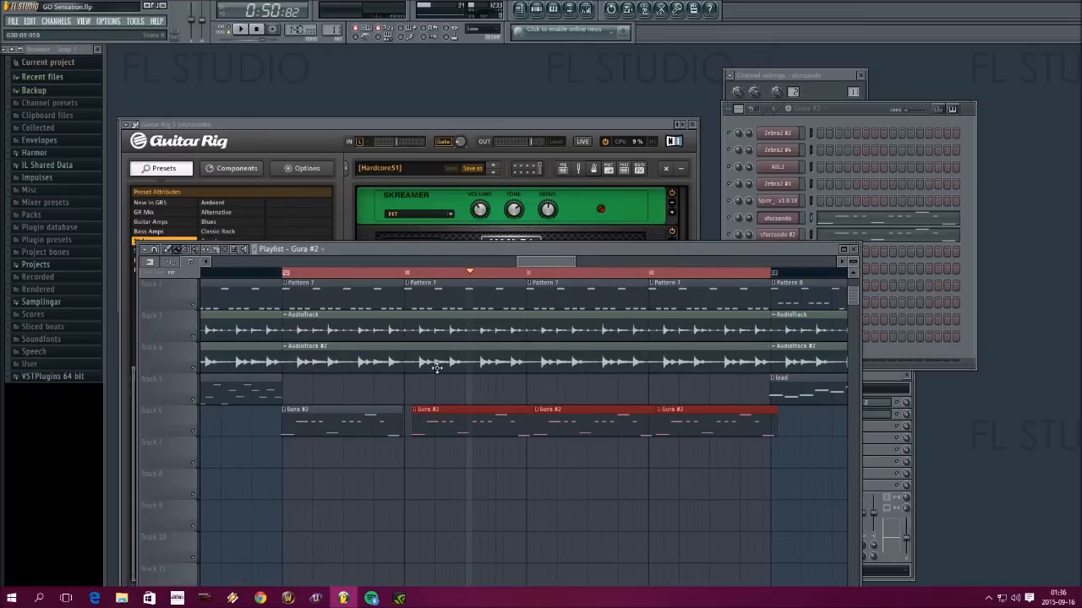
scroll(404, 282, "up", 1)
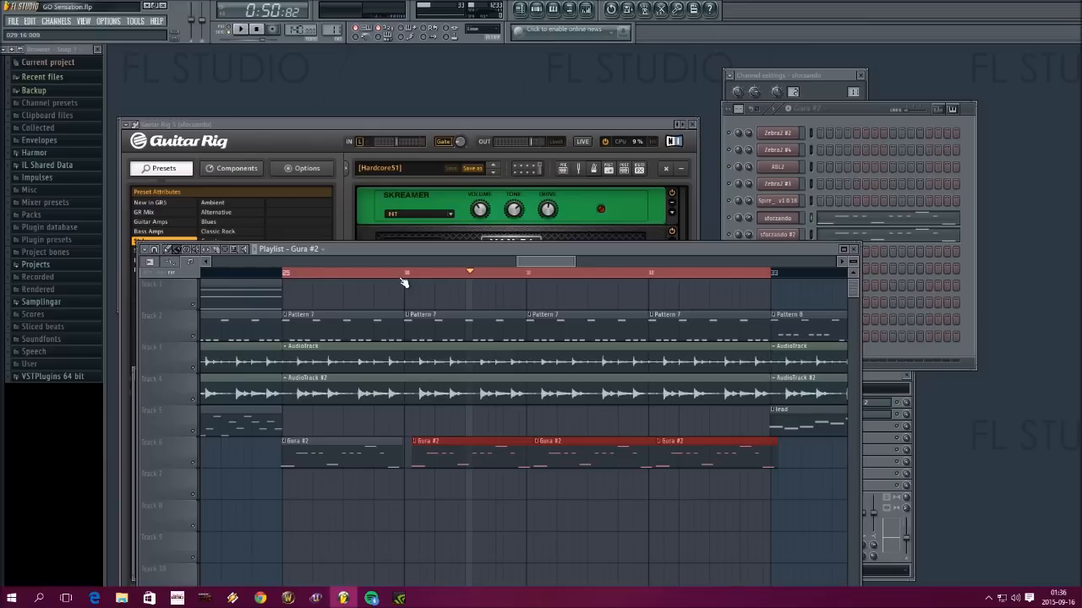
scroll(403, 283, "up", 3)
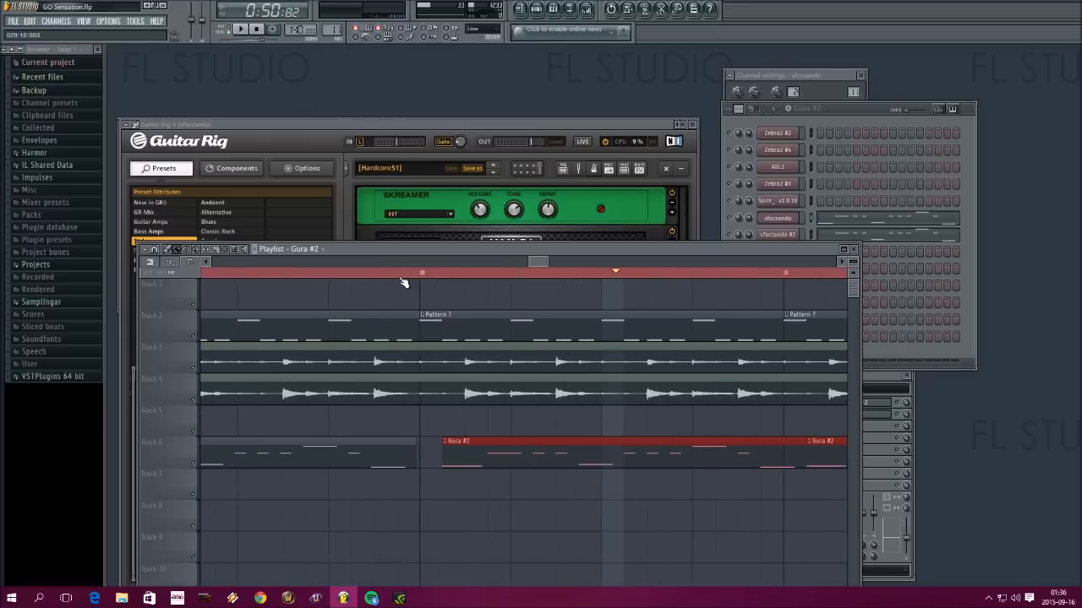